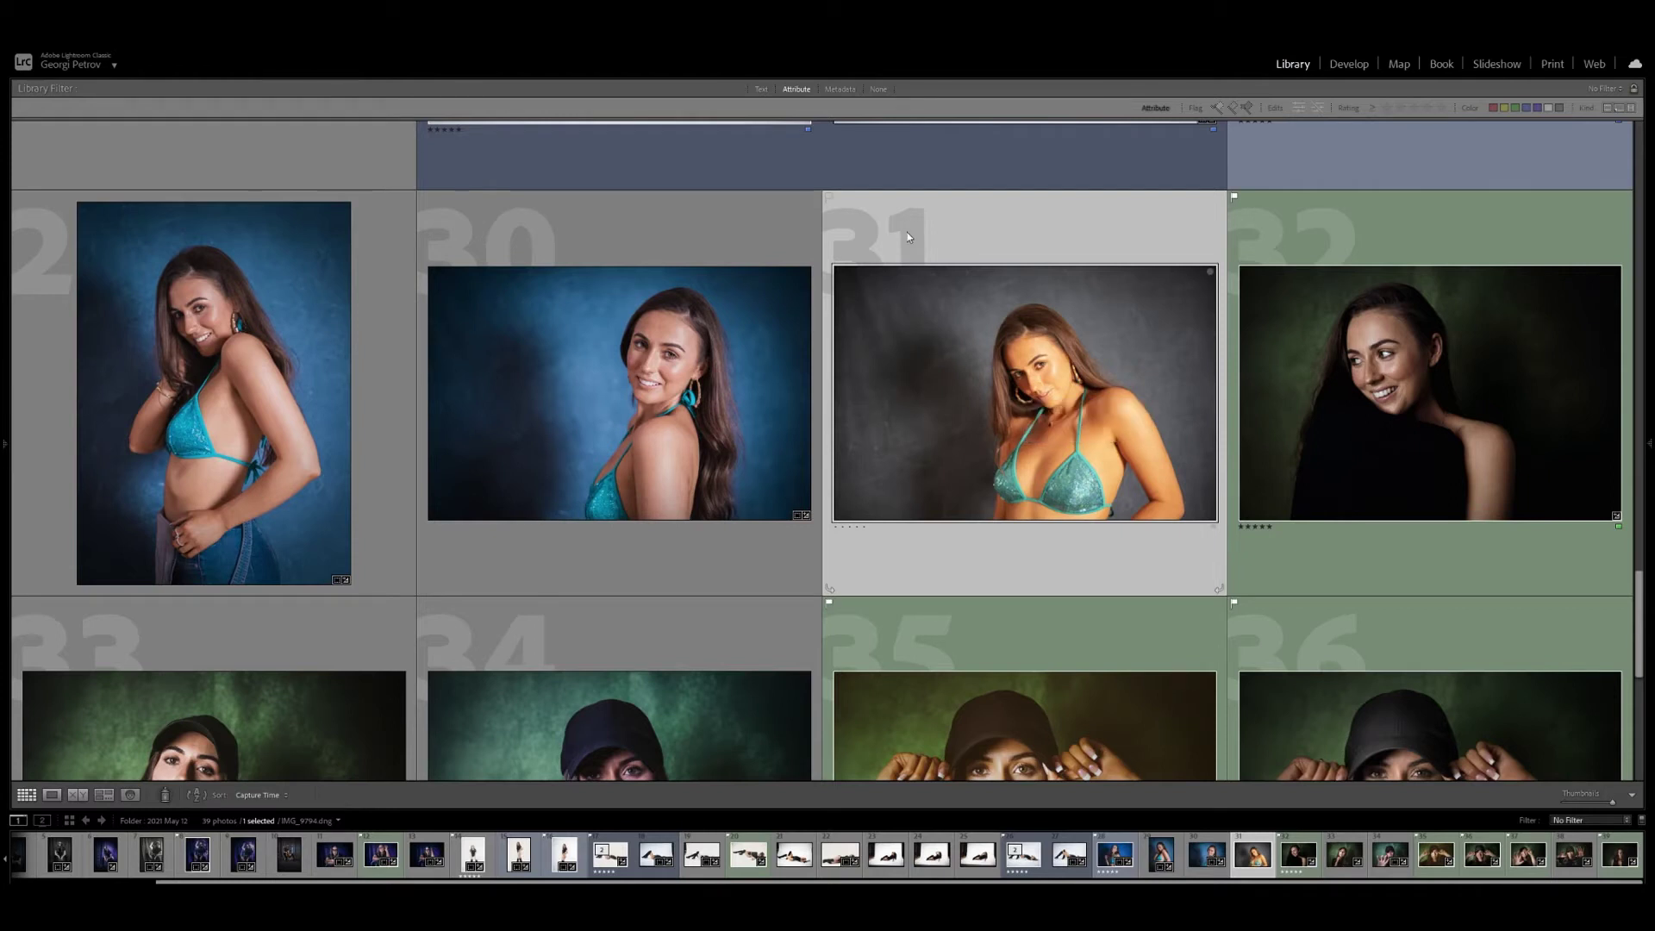
- Open the orange-toned portrait IMG_9794.dng from the grid in the Develop module
scroll(897, 320, up, 3)
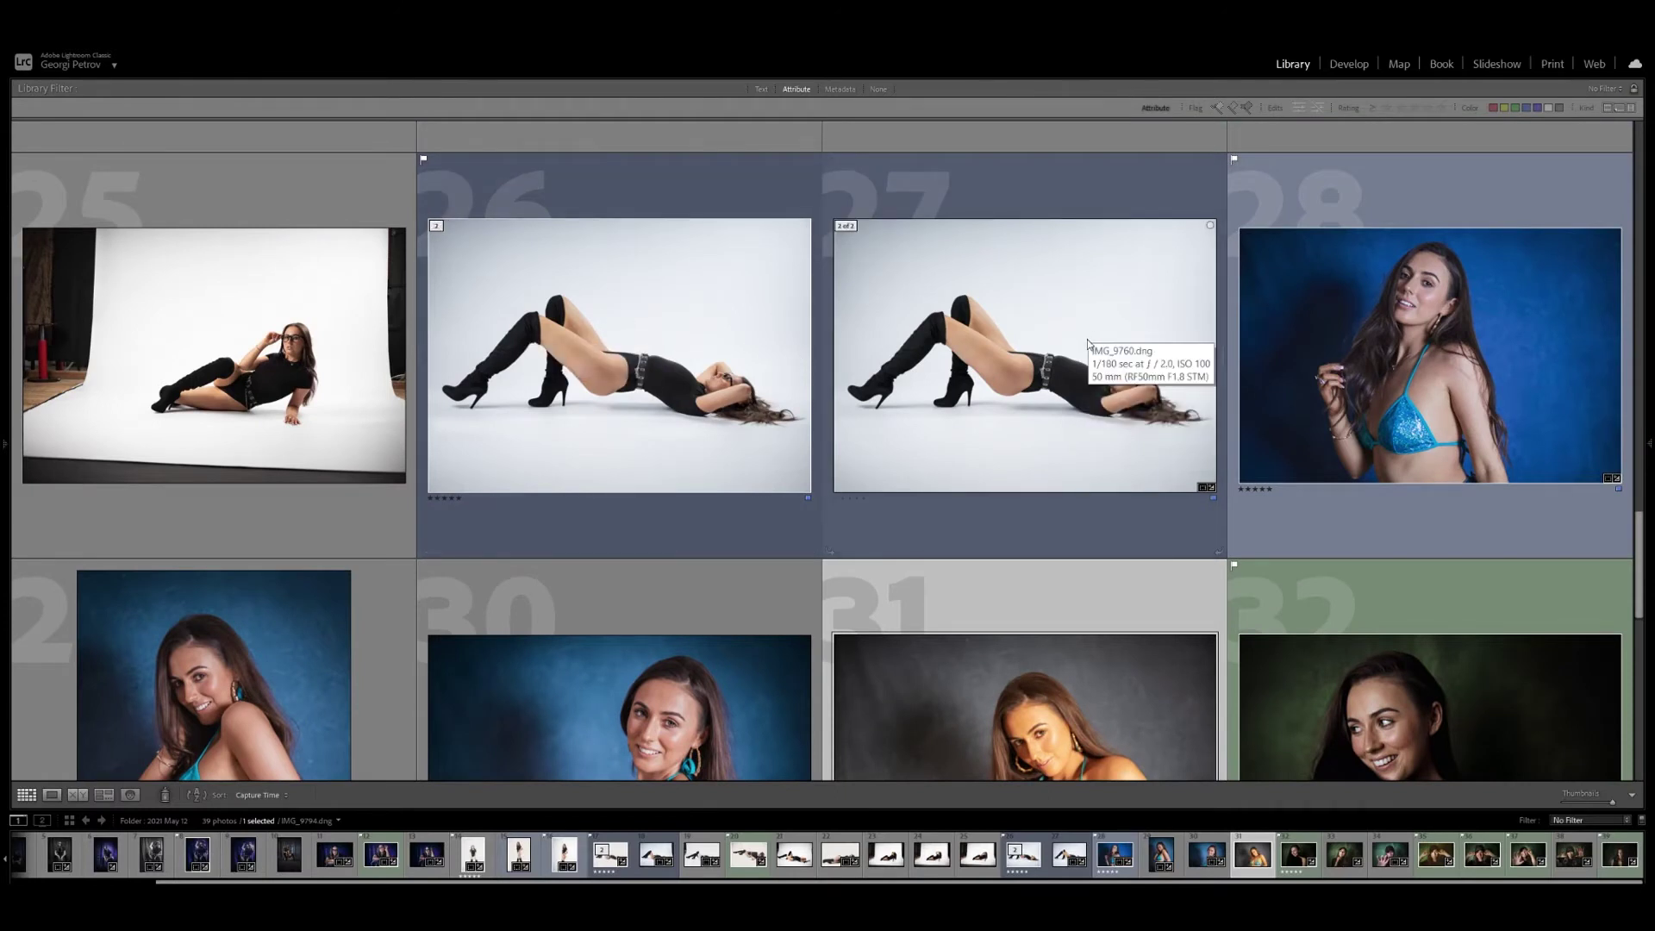
scroll(1089, 345, down, 4)
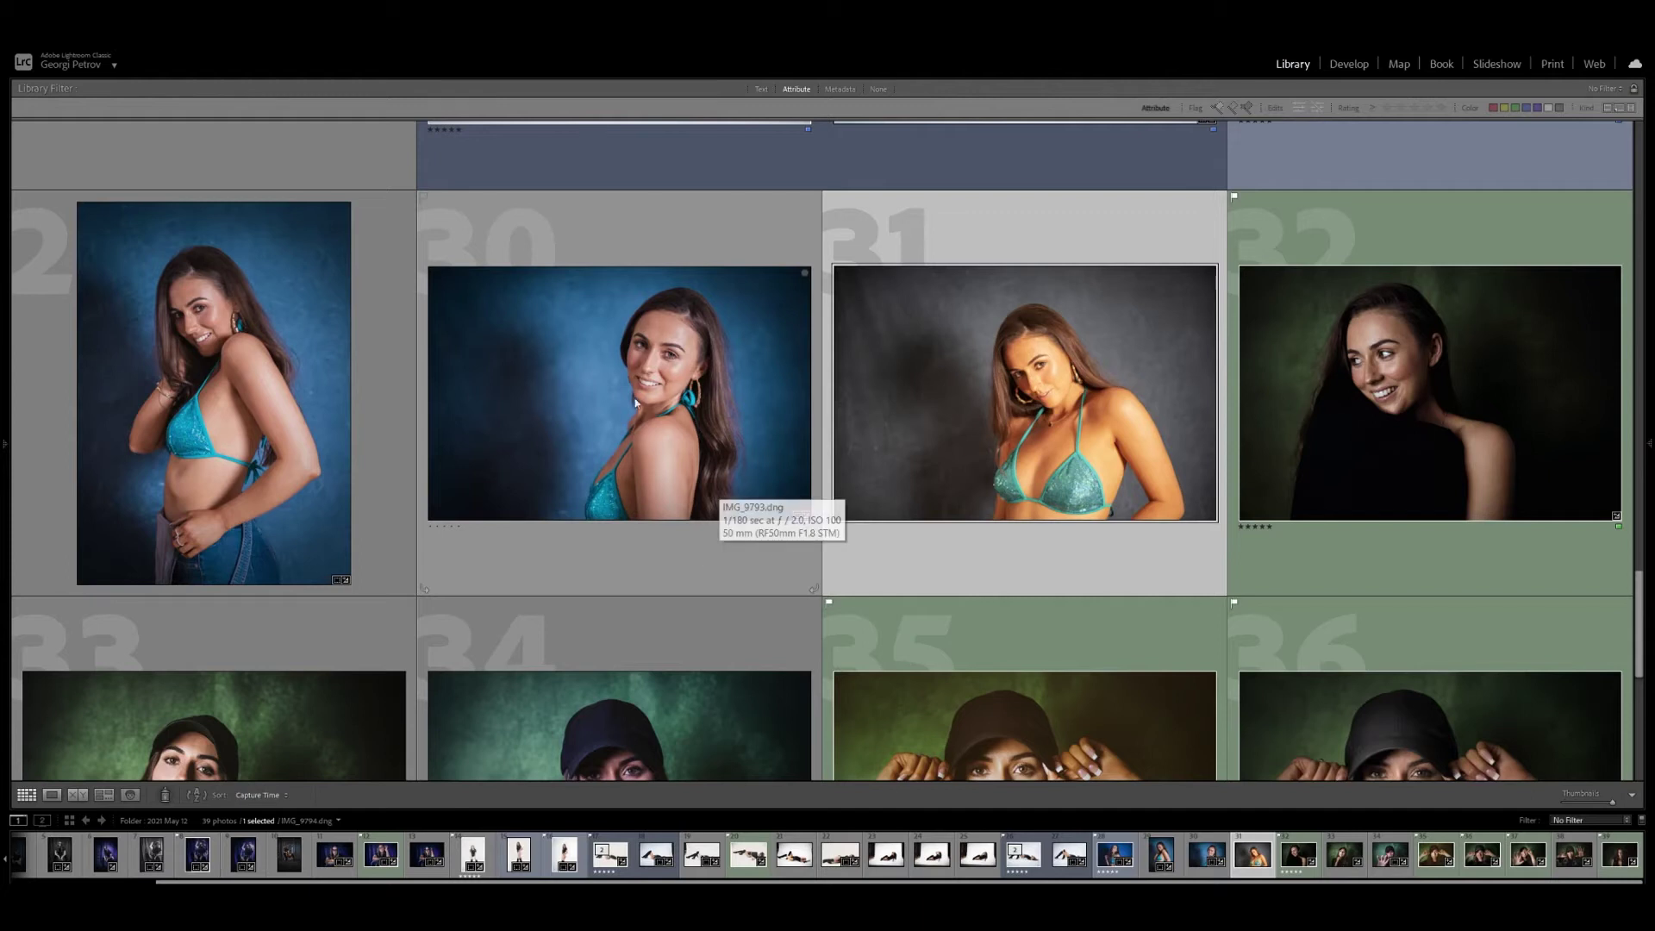
double_click(991, 408)
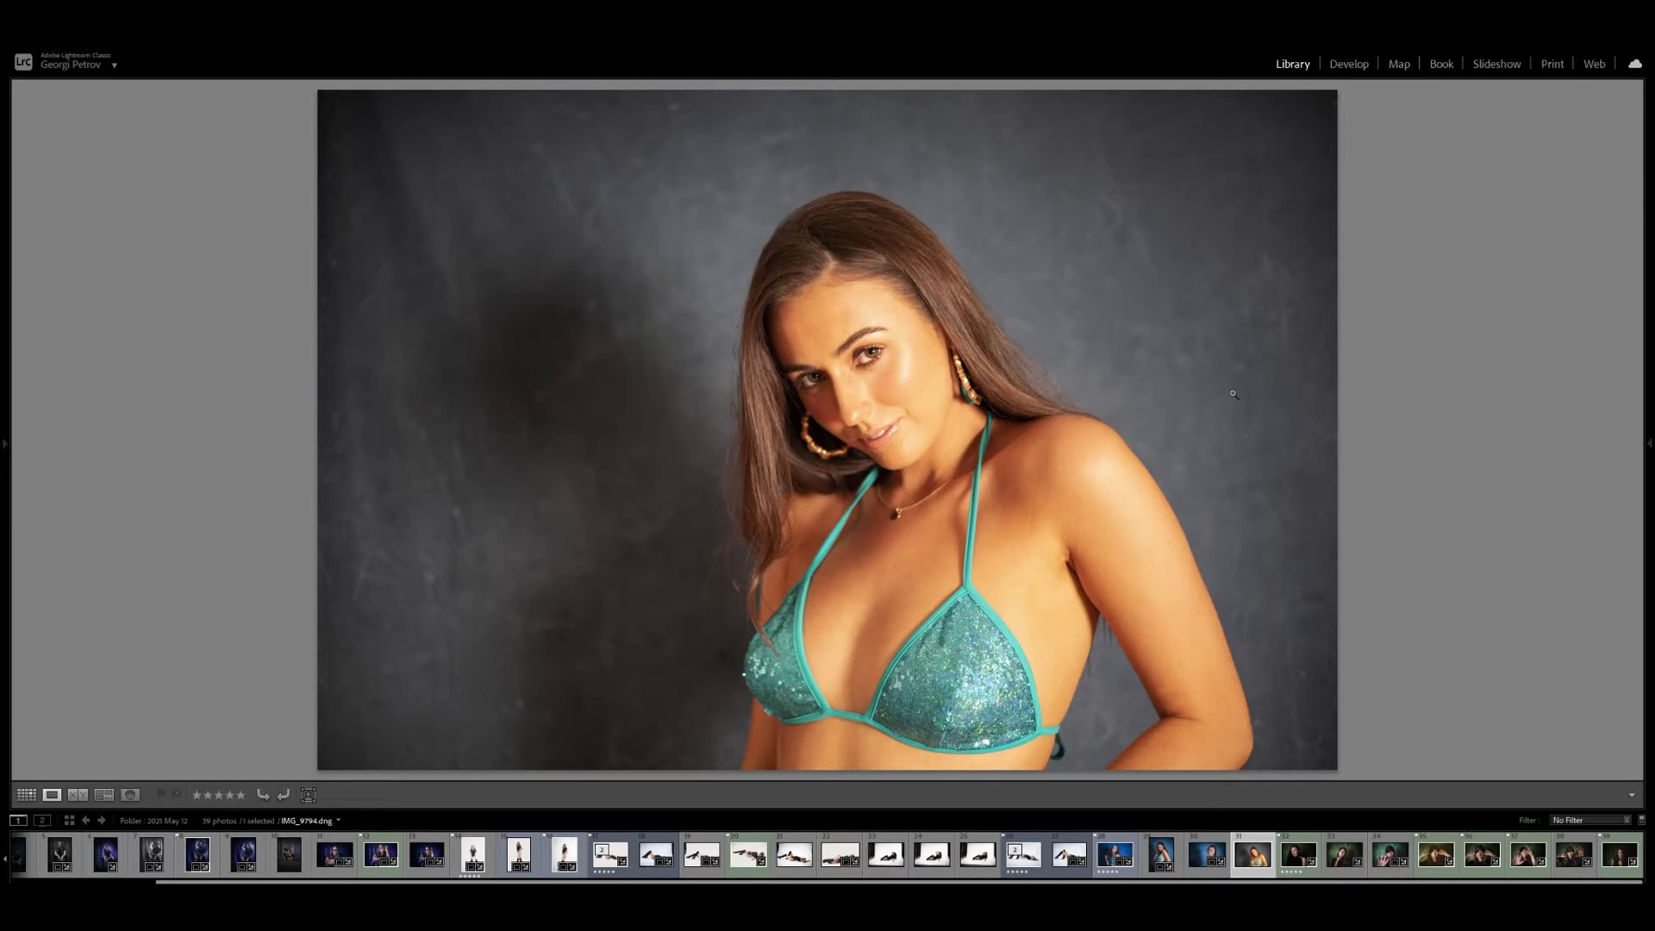
click(1347, 64)
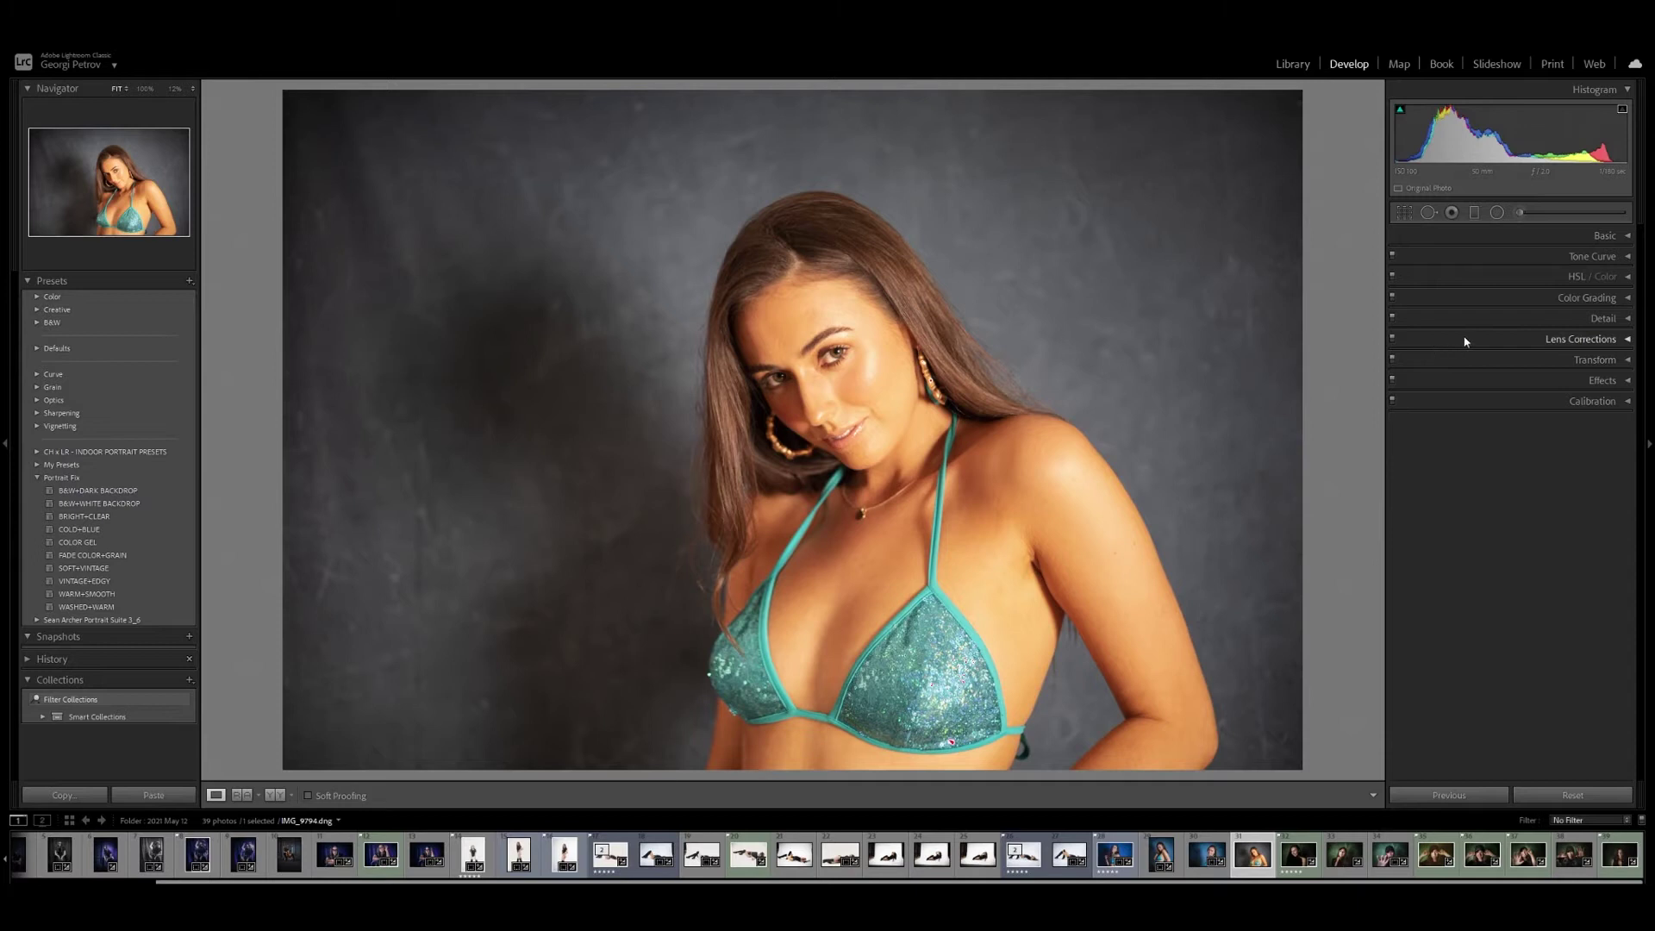
- Set the portrait's white balance to the Fluorescent preset and reduce the tint to +5
click(1518, 239)
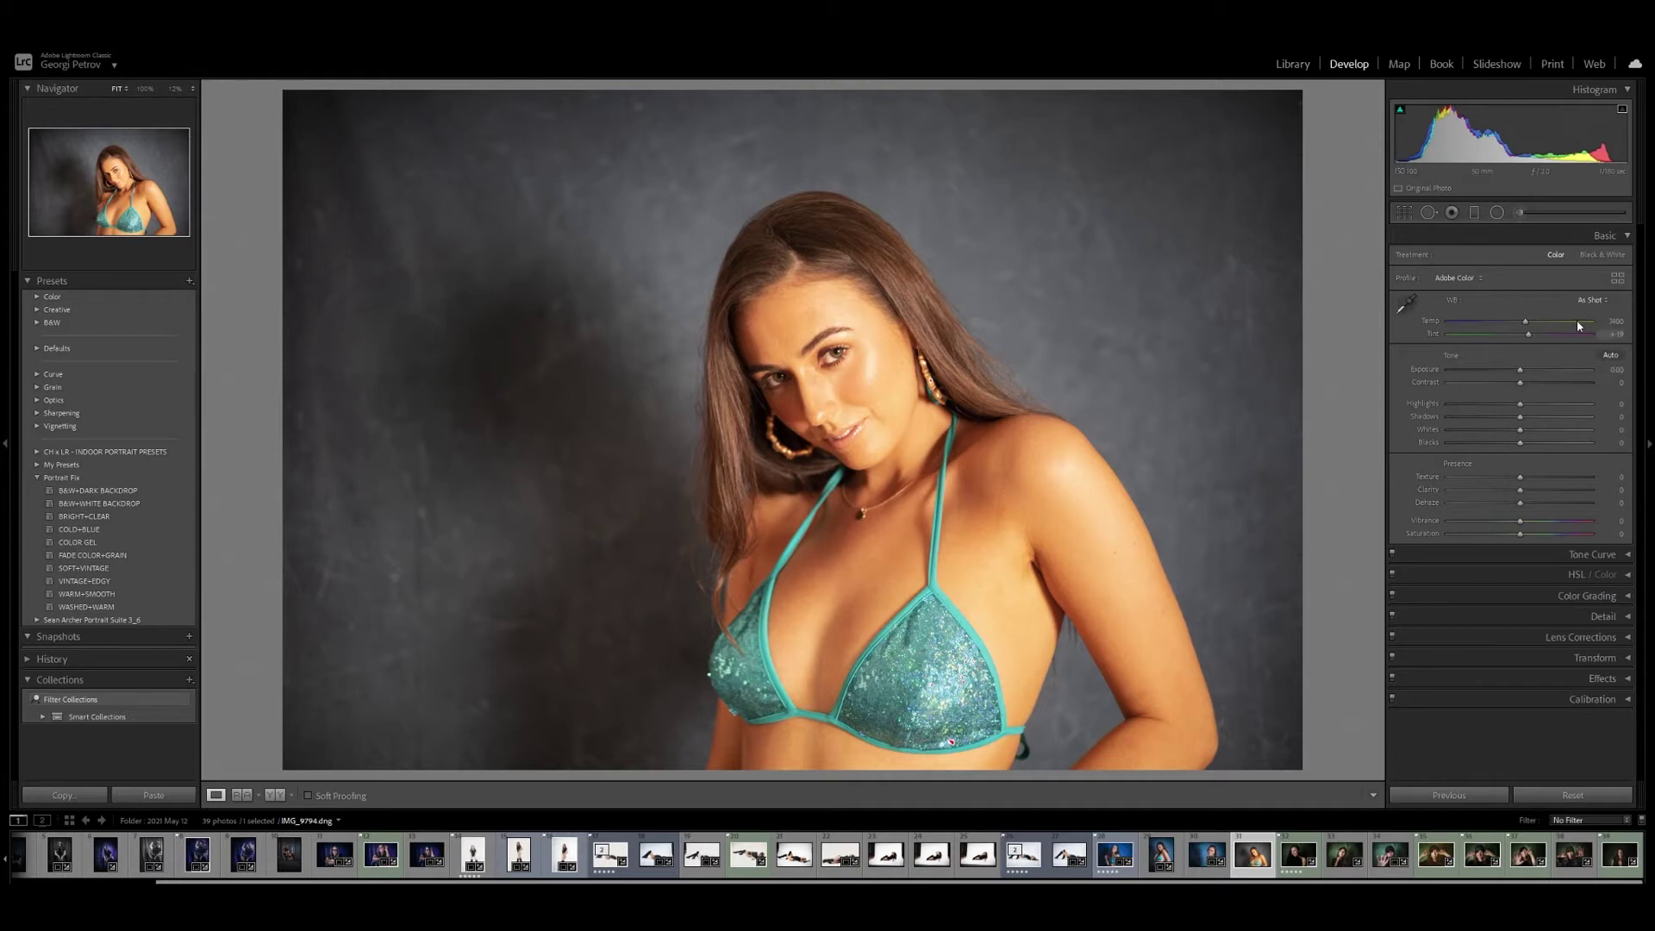
click(1591, 302)
click(1540, 335)
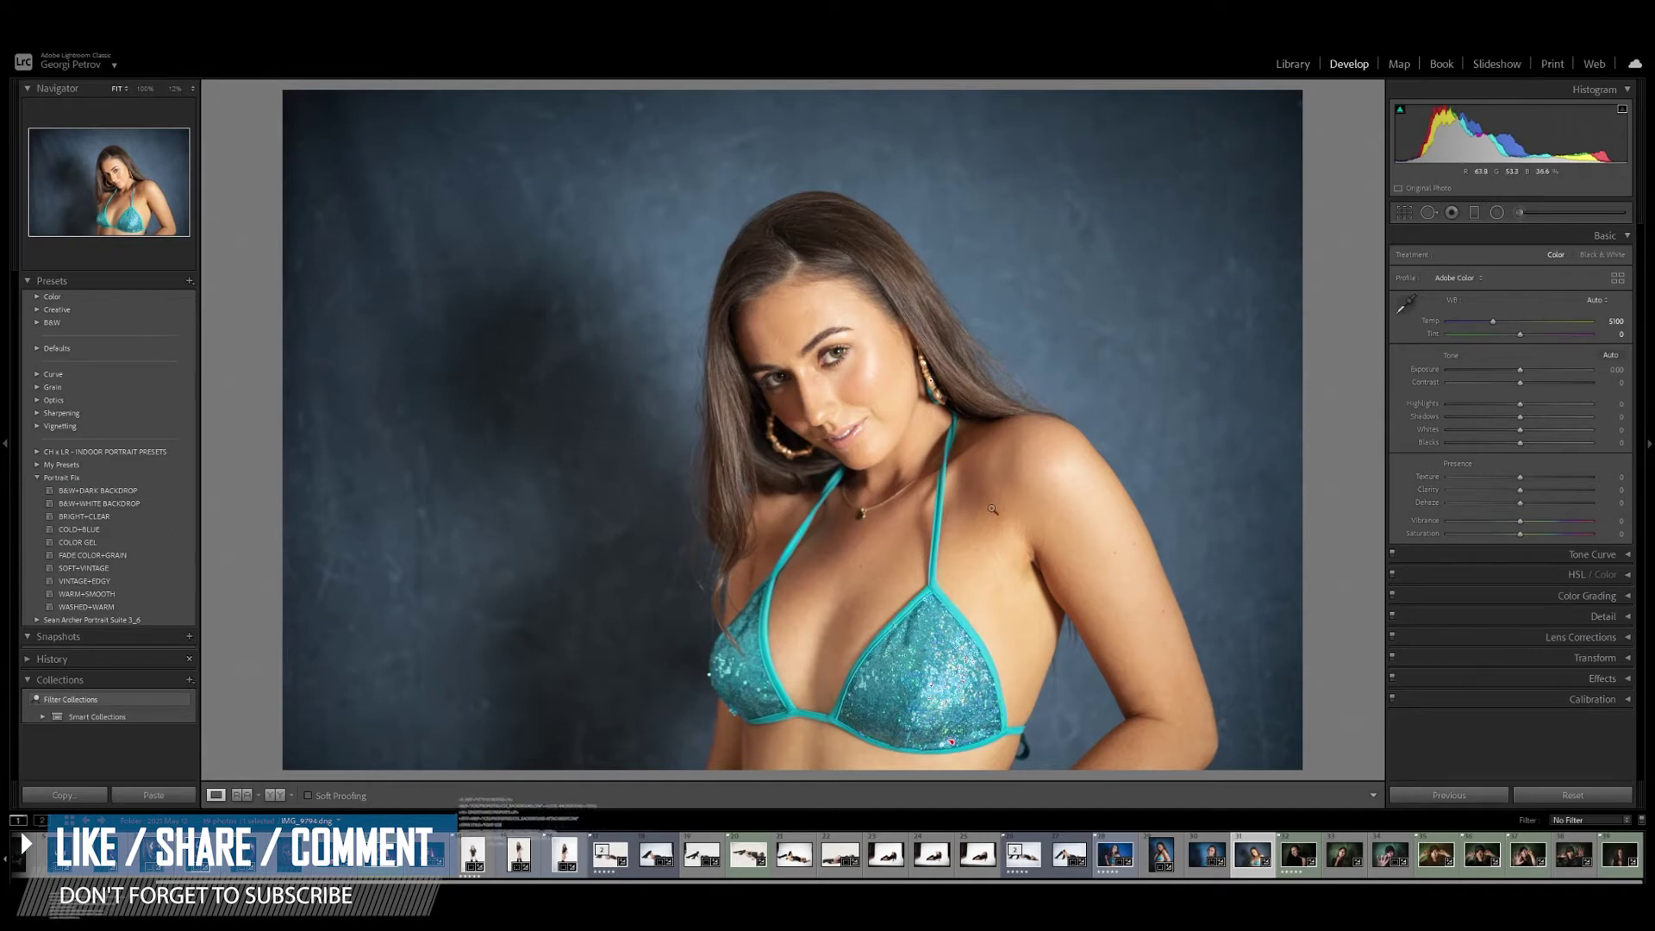
click(1602, 301)
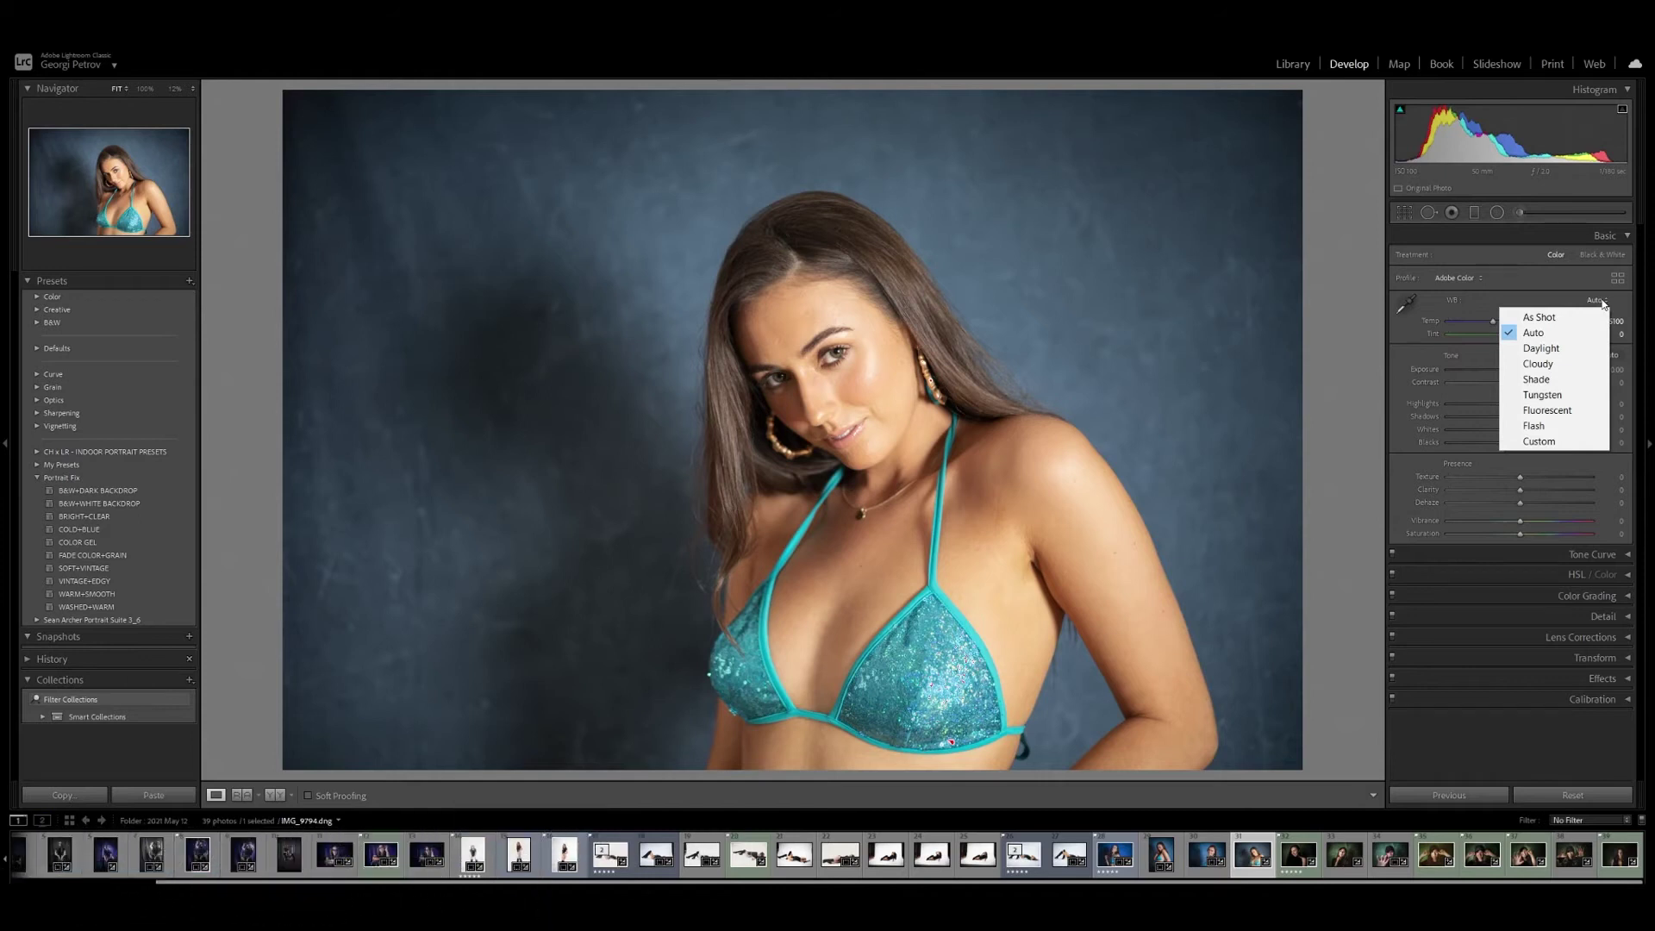
click(1540, 411)
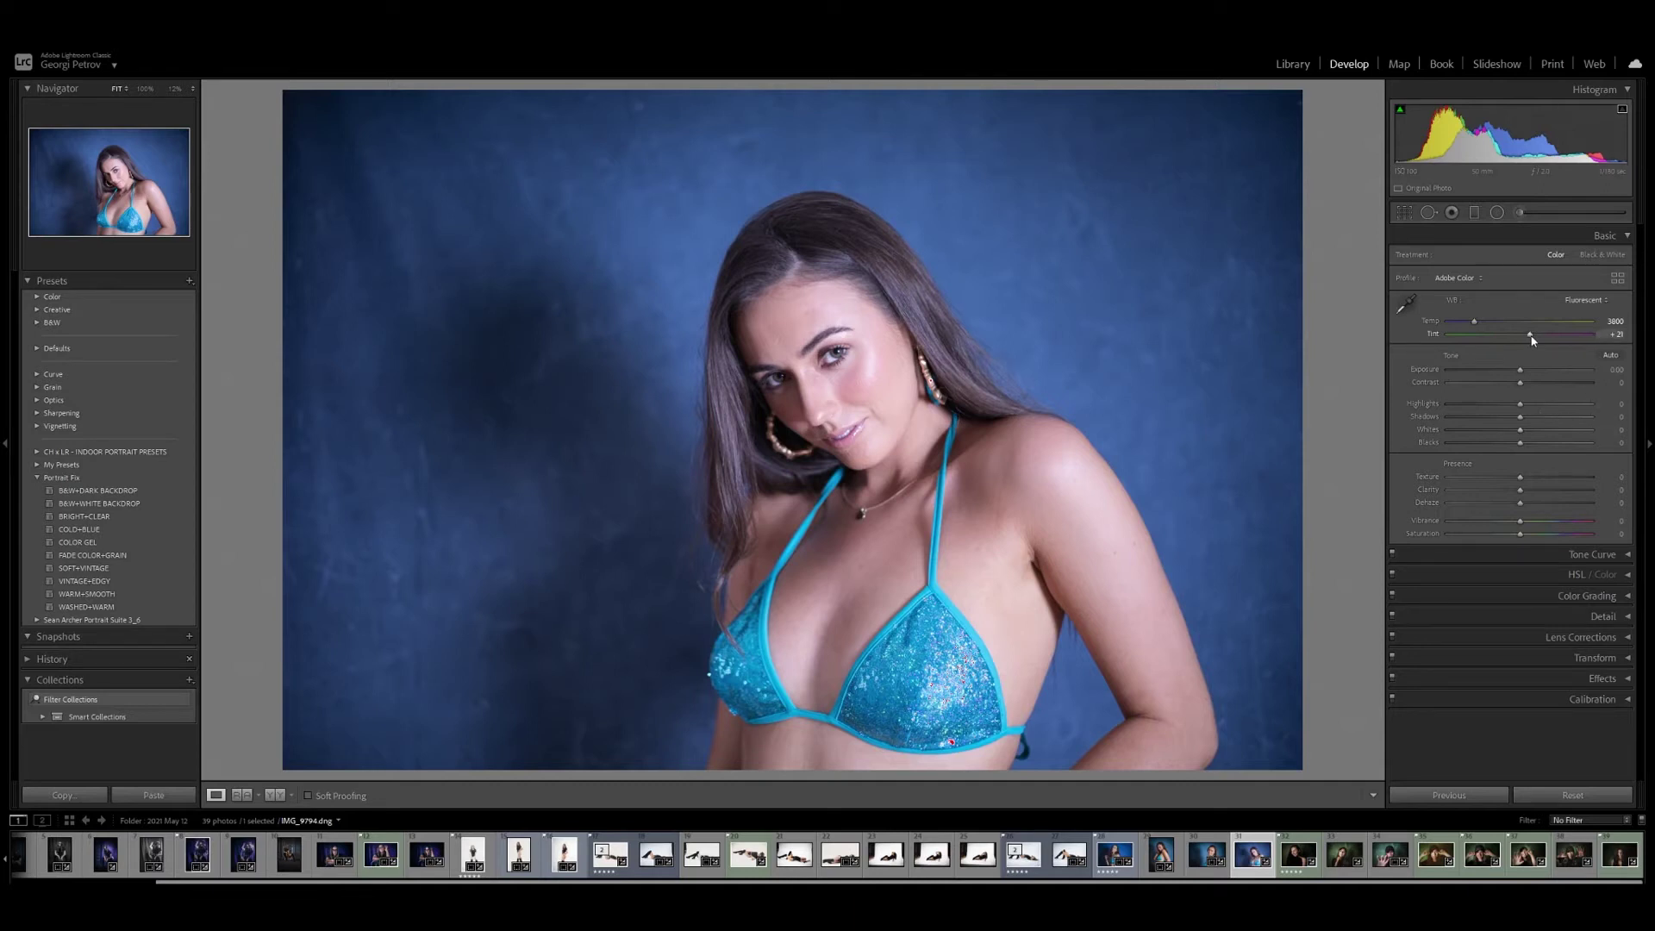
drag(1532, 339, 1524, 338)
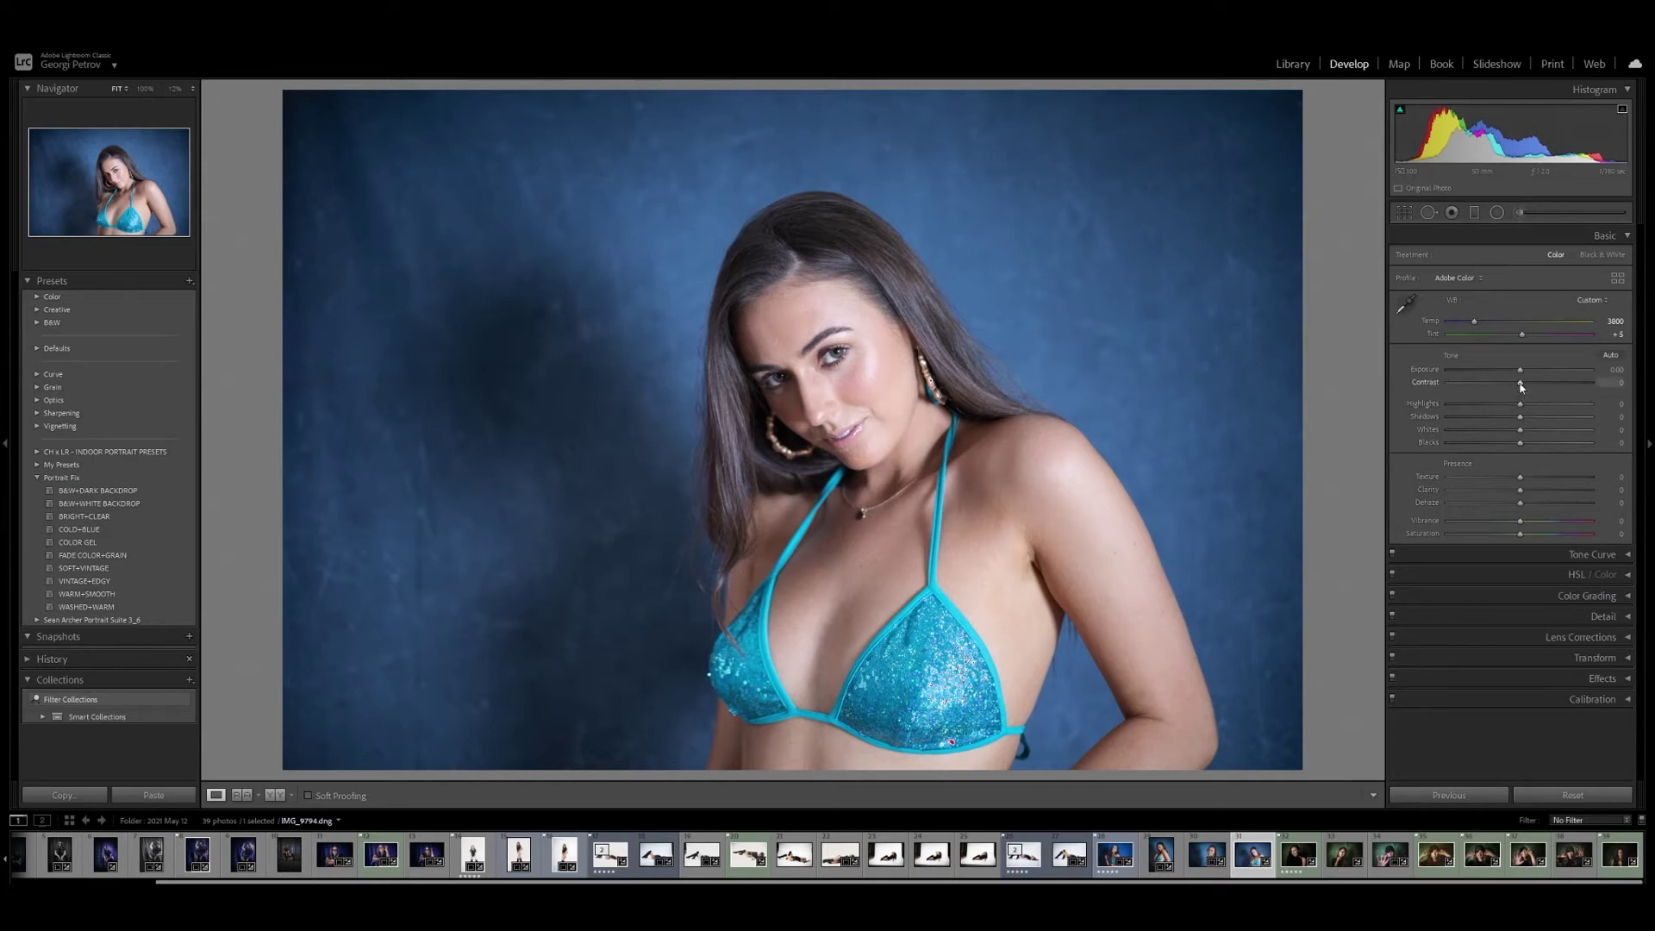
- Set contrast to +10, highlights to −67, shadows to +41, whites to −34 and blacks to −10, and compare with the original
drag(1521, 386, 1473, 416)
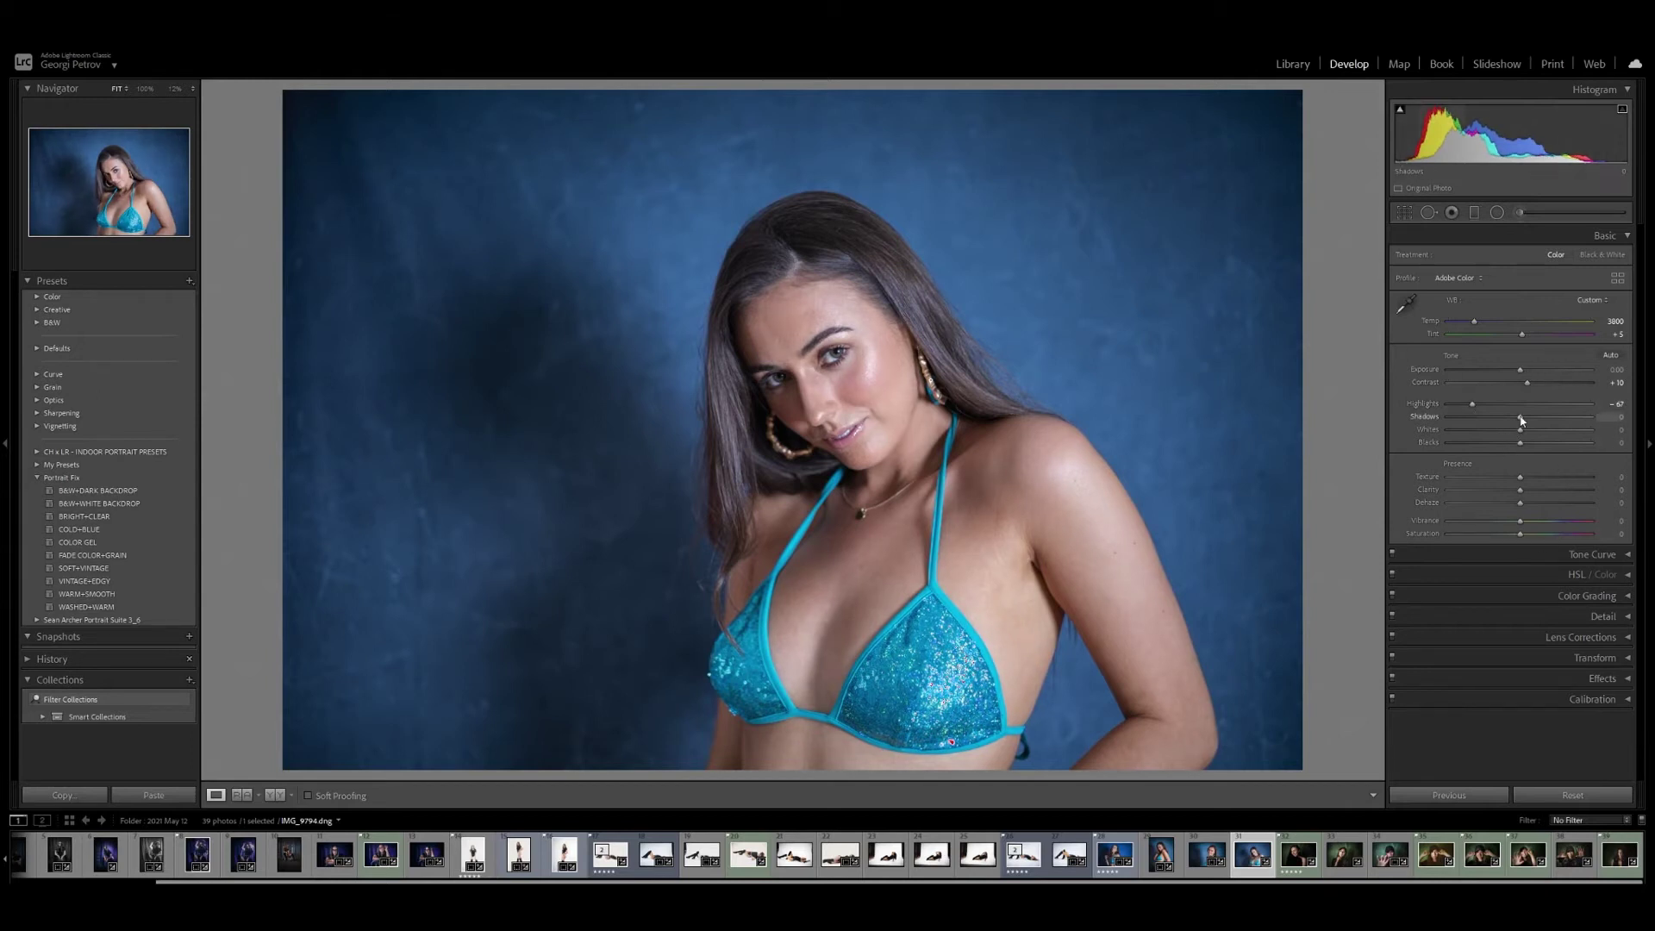
drag(1522, 420, 1460, 426)
double_click(1461, 426)
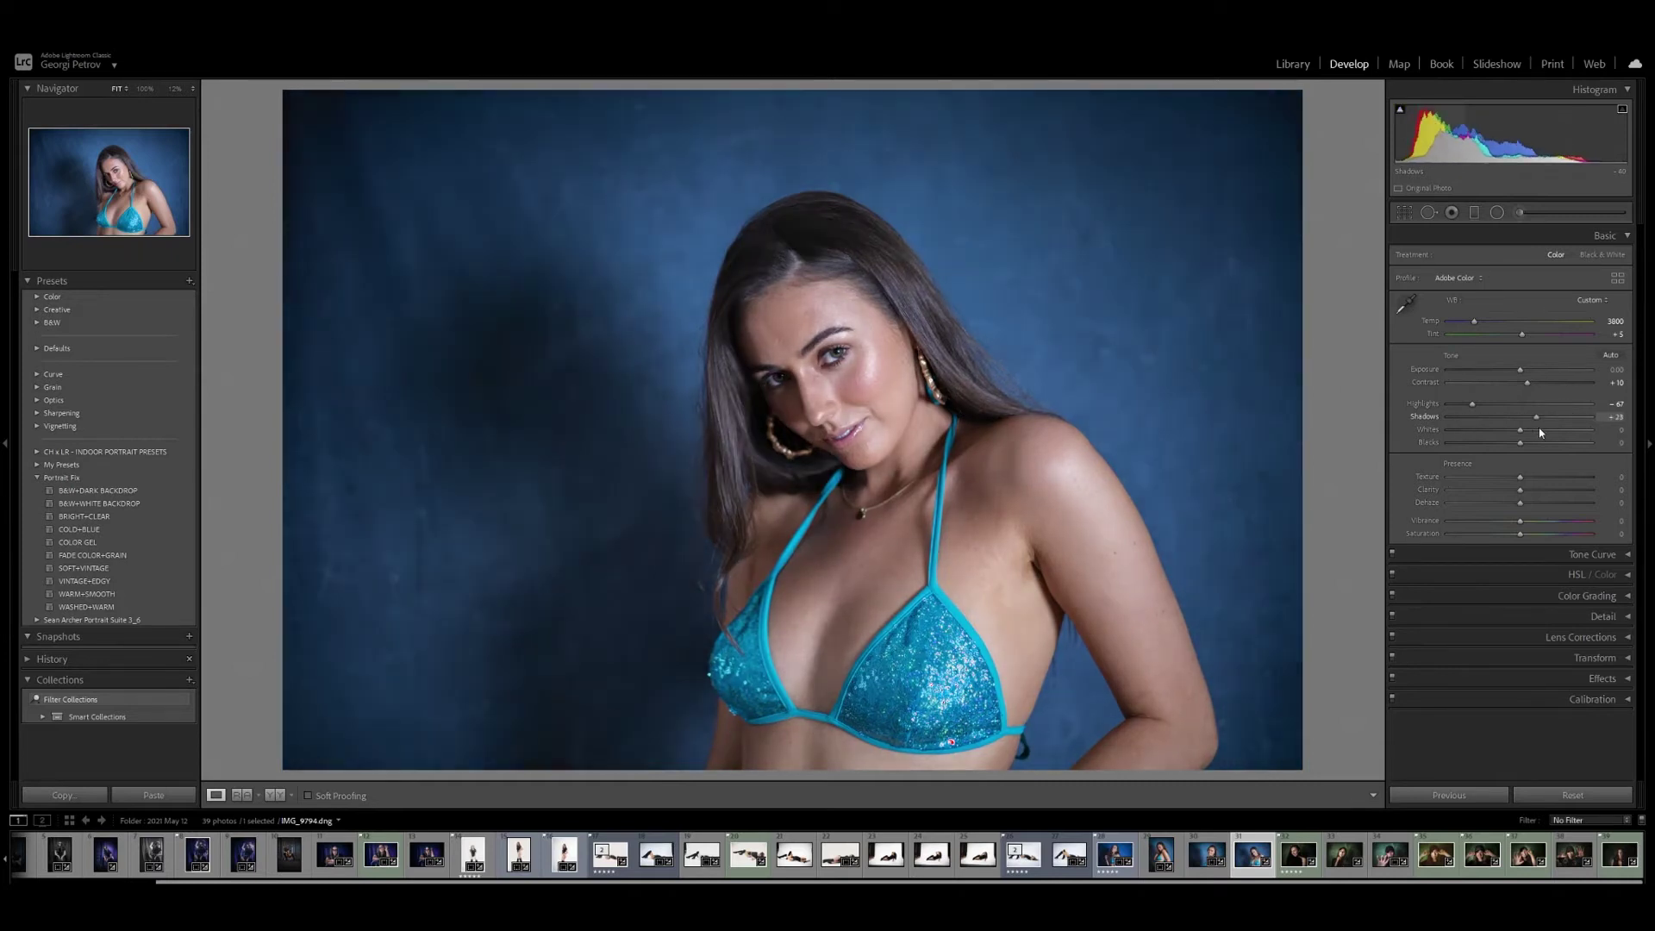
drag(1499, 419, 1493, 419)
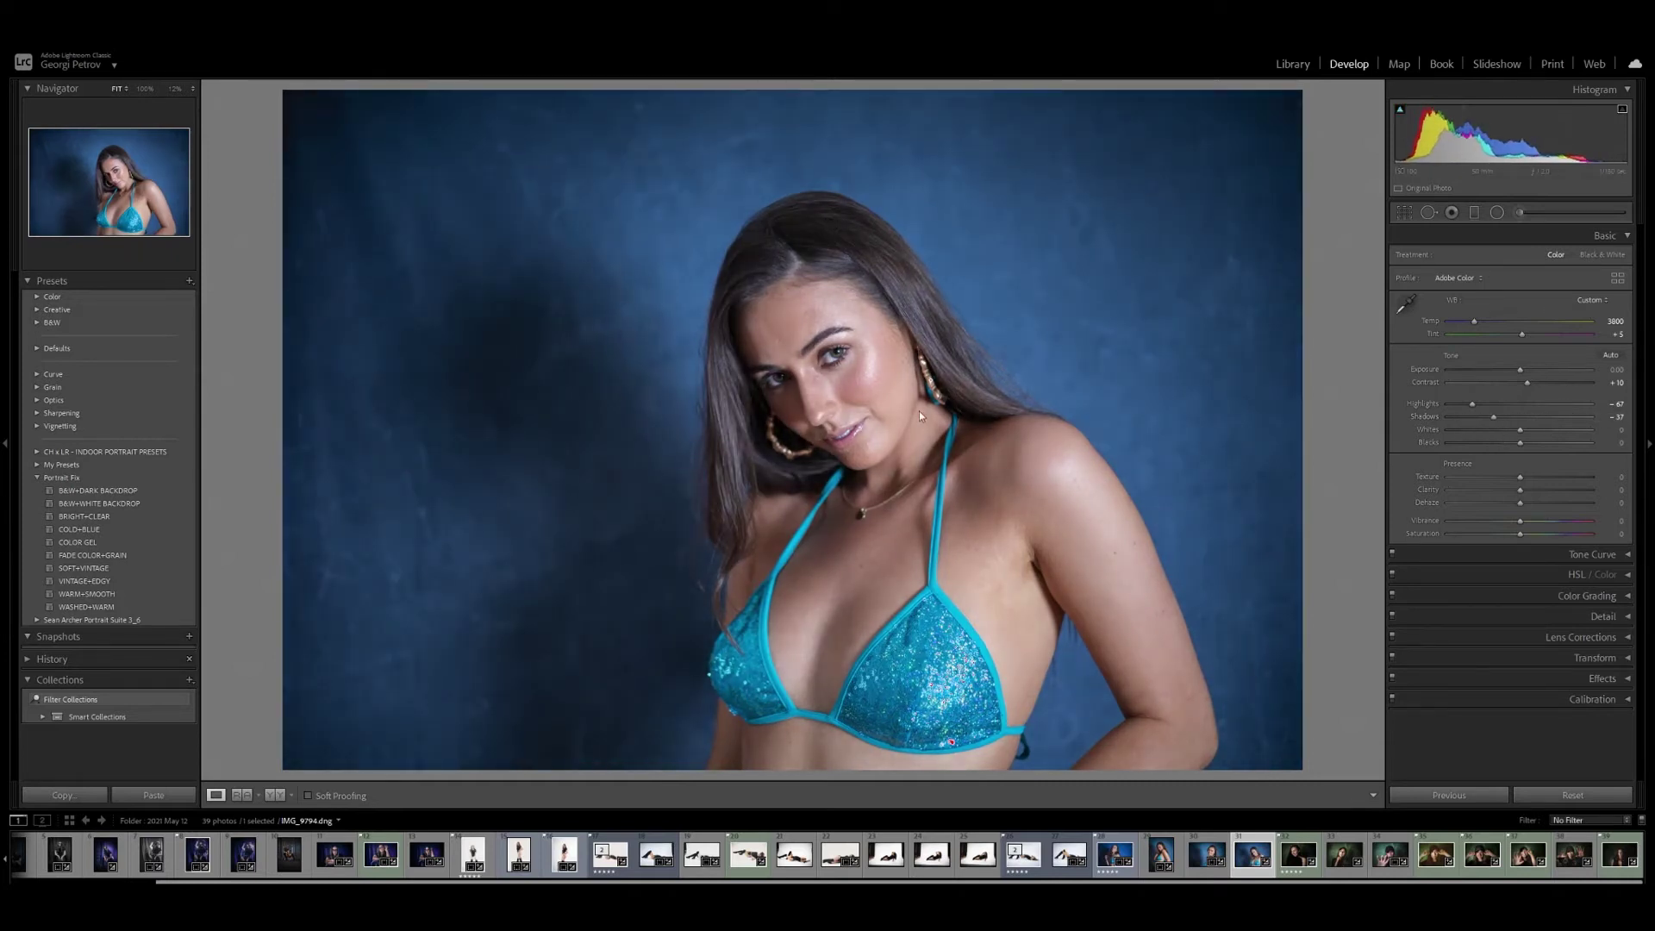
click(766, 377)
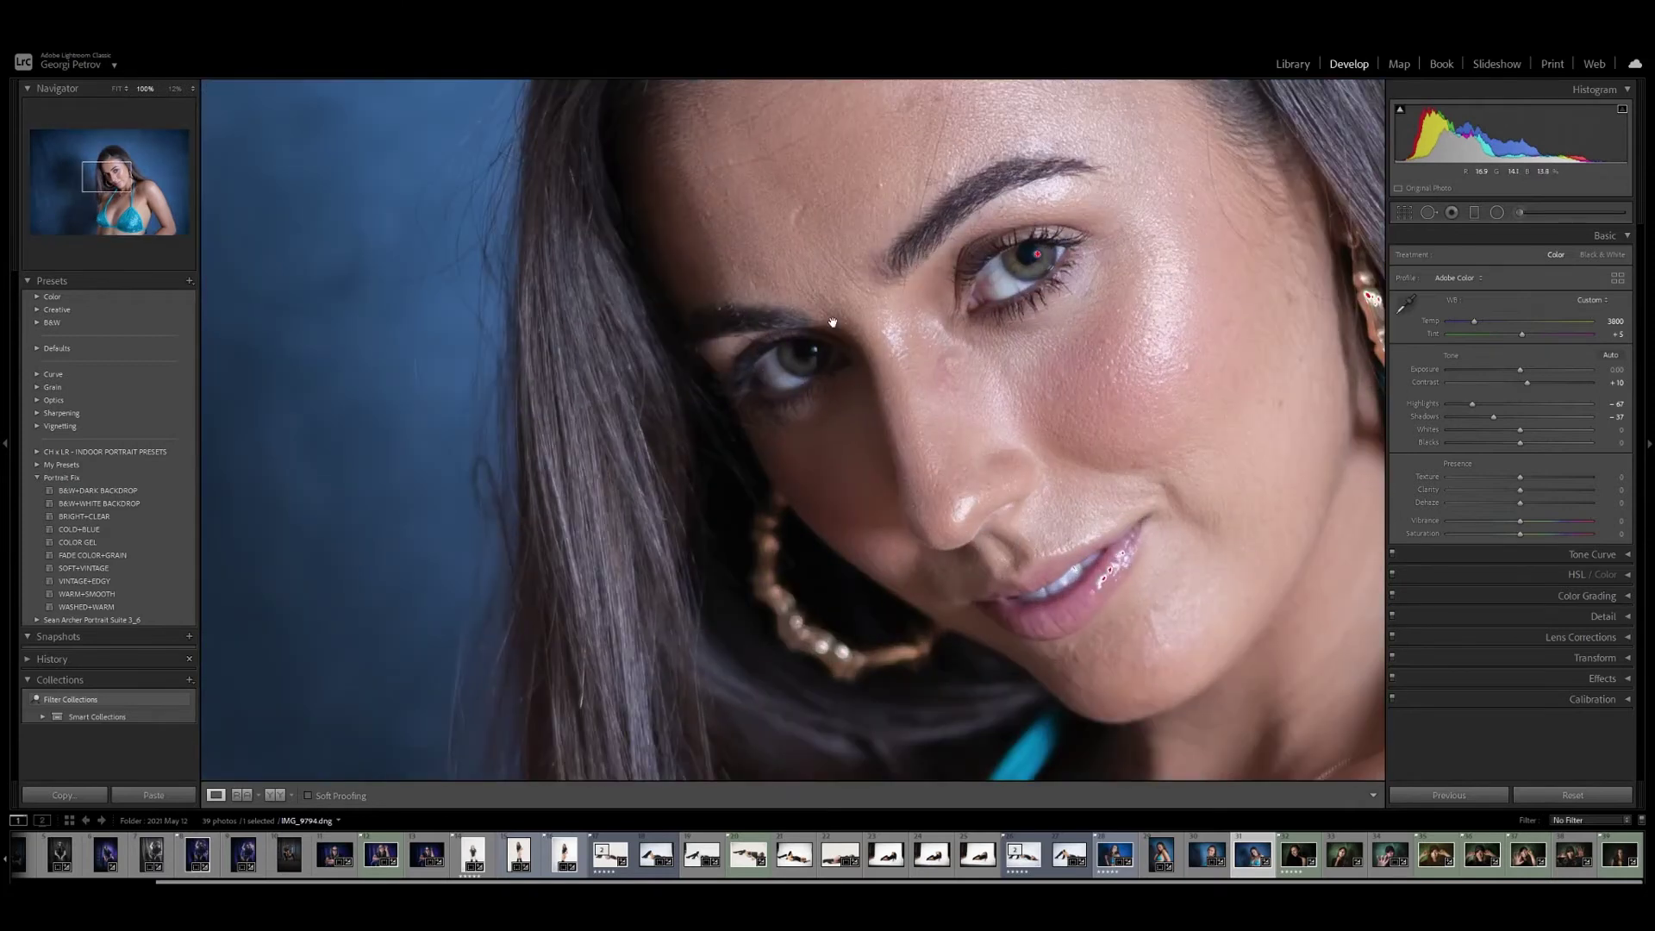
click(887, 412)
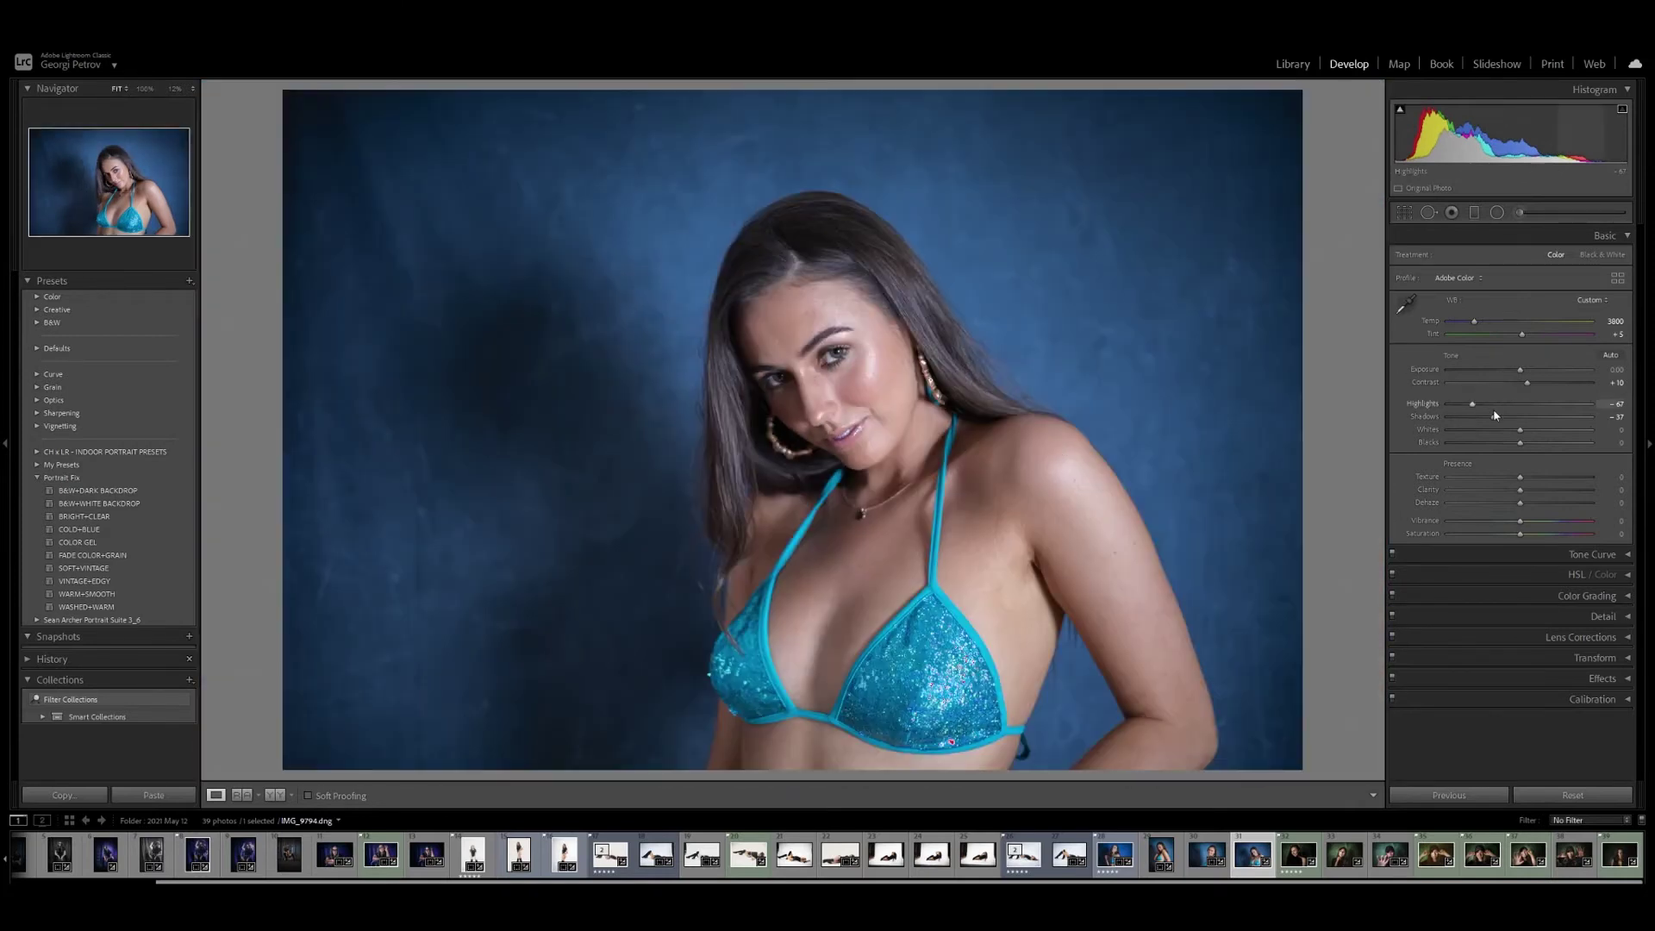
drag(1493, 417, 1550, 419)
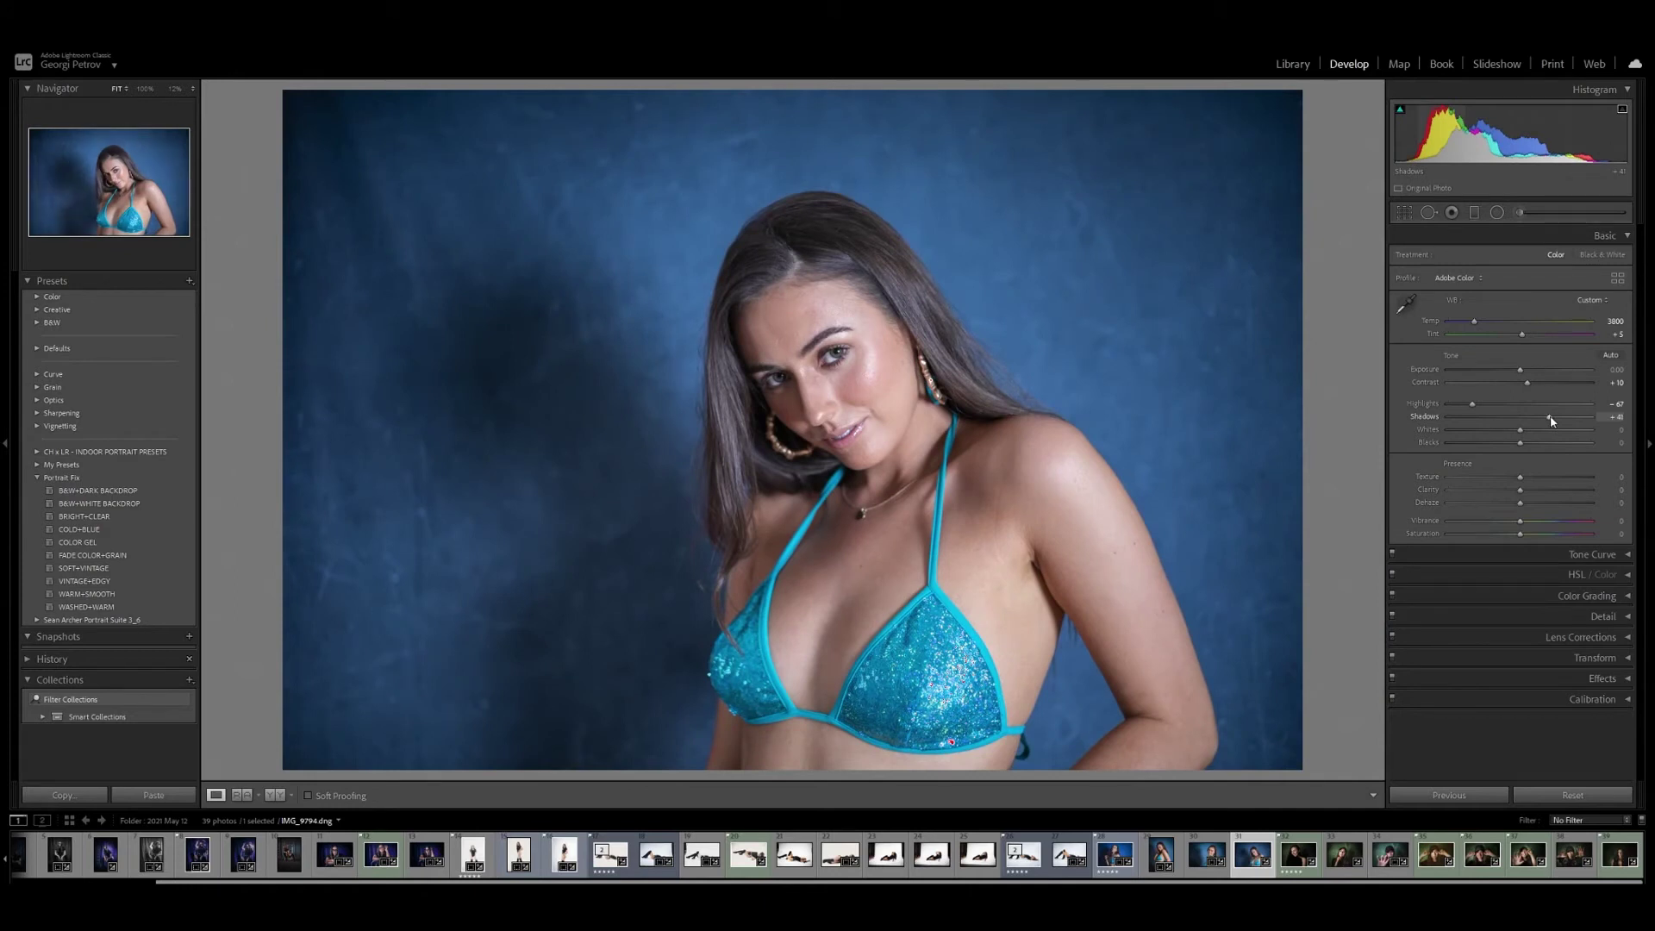
drag(1520, 435, 1494, 441)
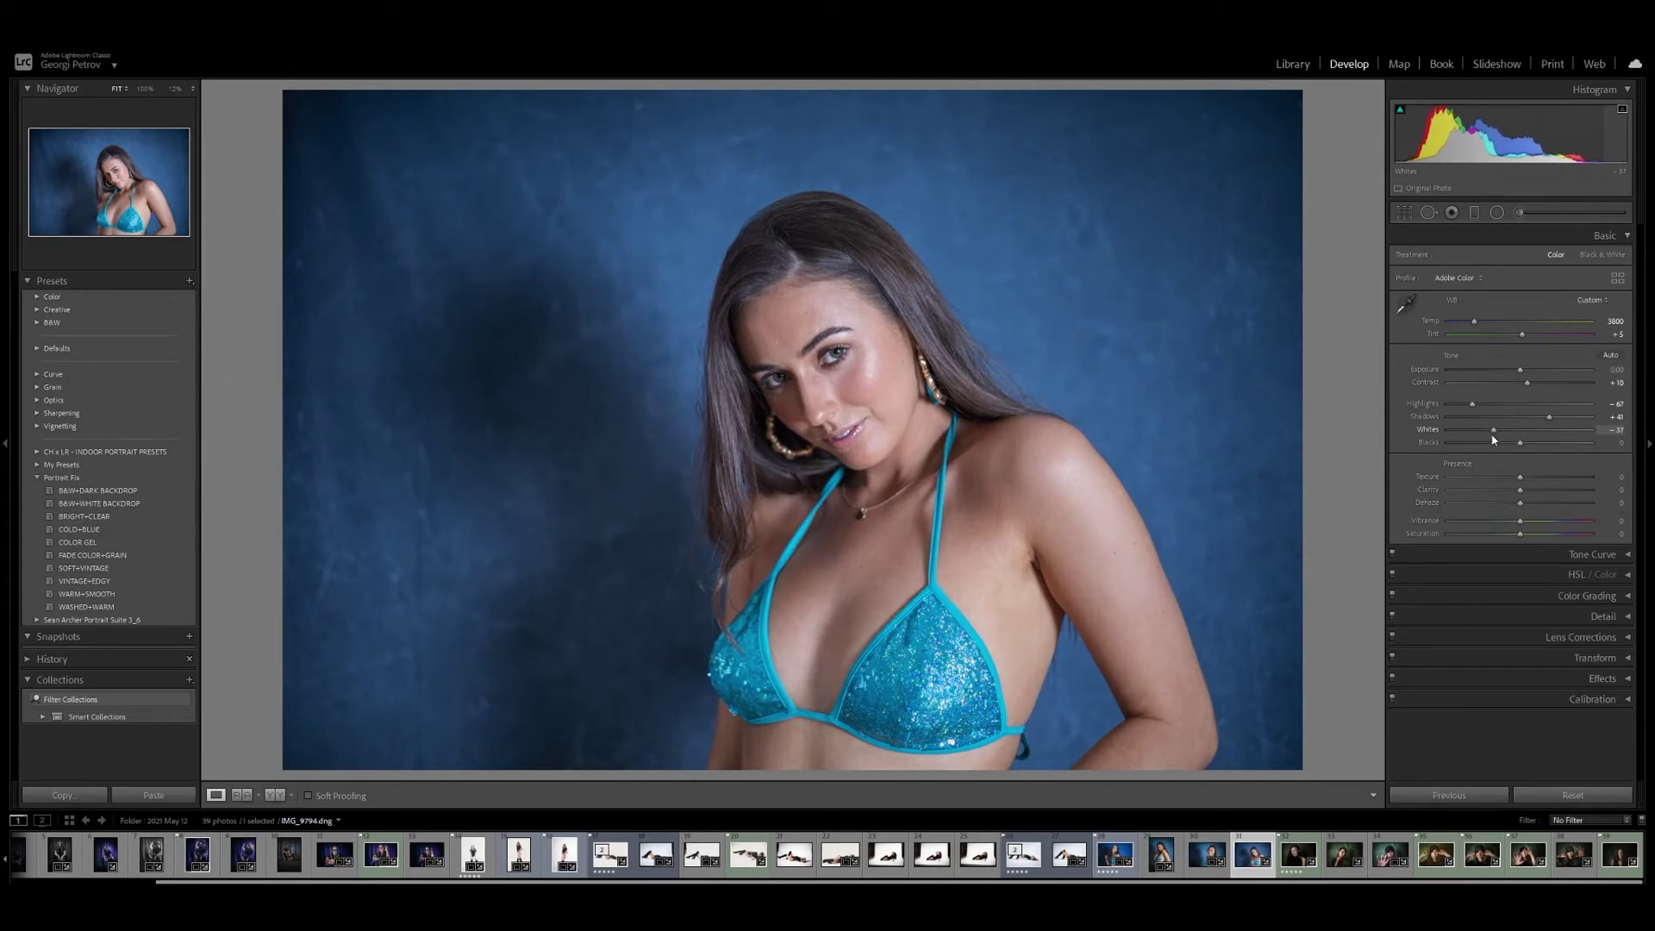
drag(1519, 443, 1513, 448)
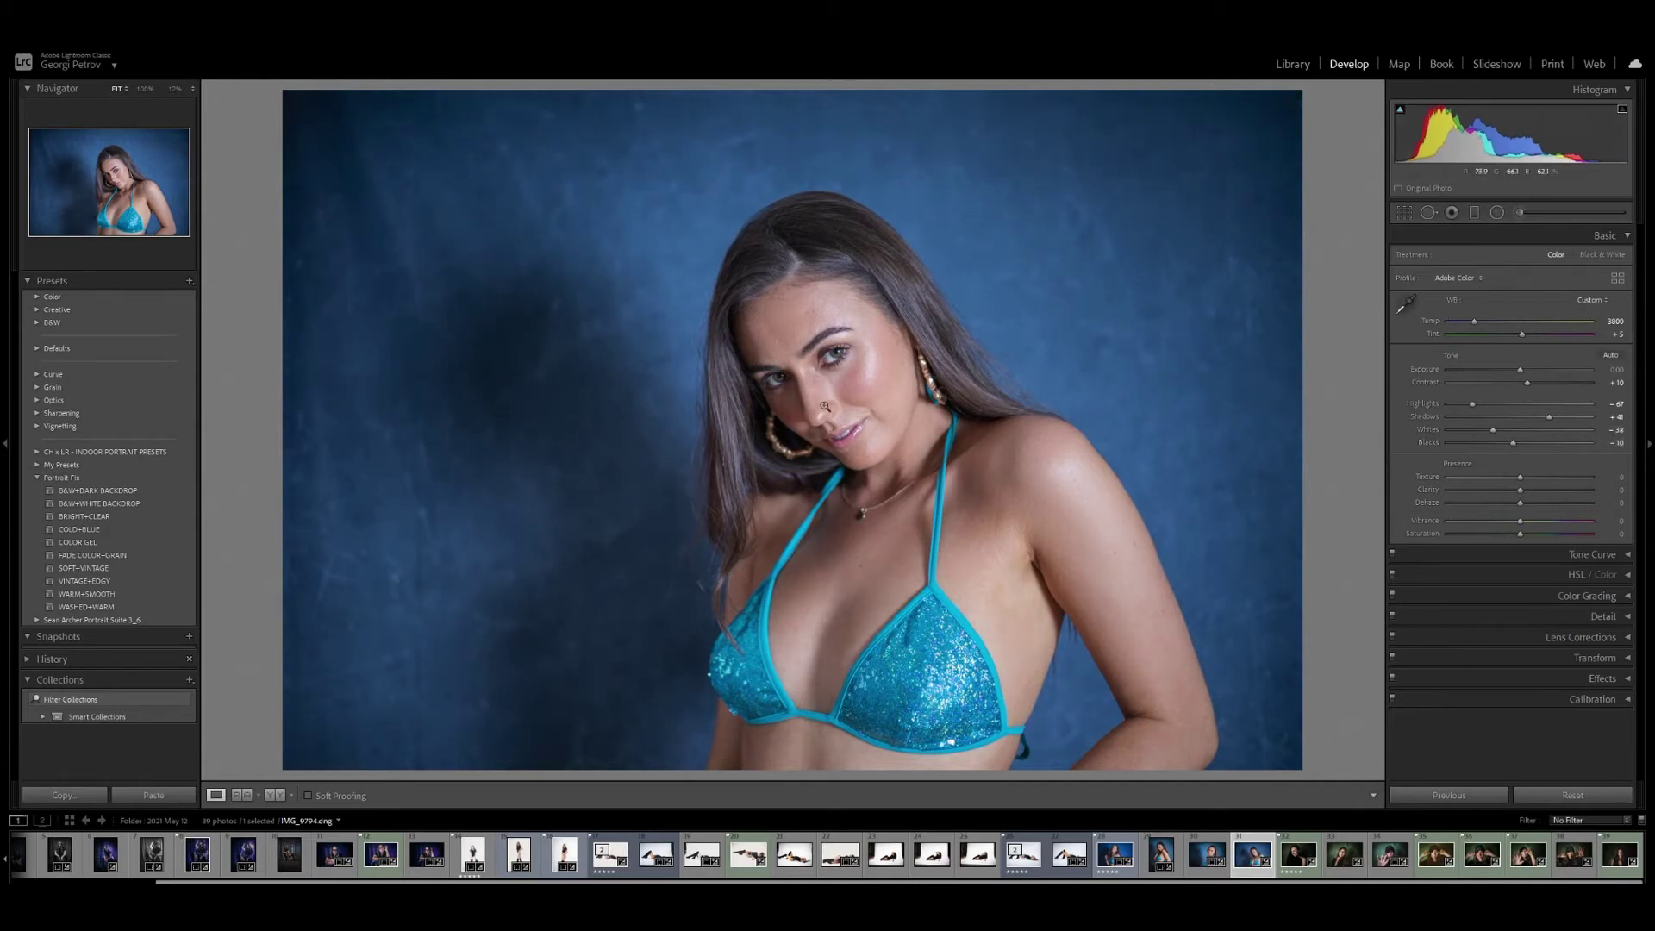
key(backslash)
key(backslash)
- Set the vibrance to +22 and the saturation to −11
mouse_move(1522, 494)
mouse_down()
mouse_move(1558, 494)
mouse_move(1521, 494)
mouse_up()
drag(1524, 524, 1540, 522)
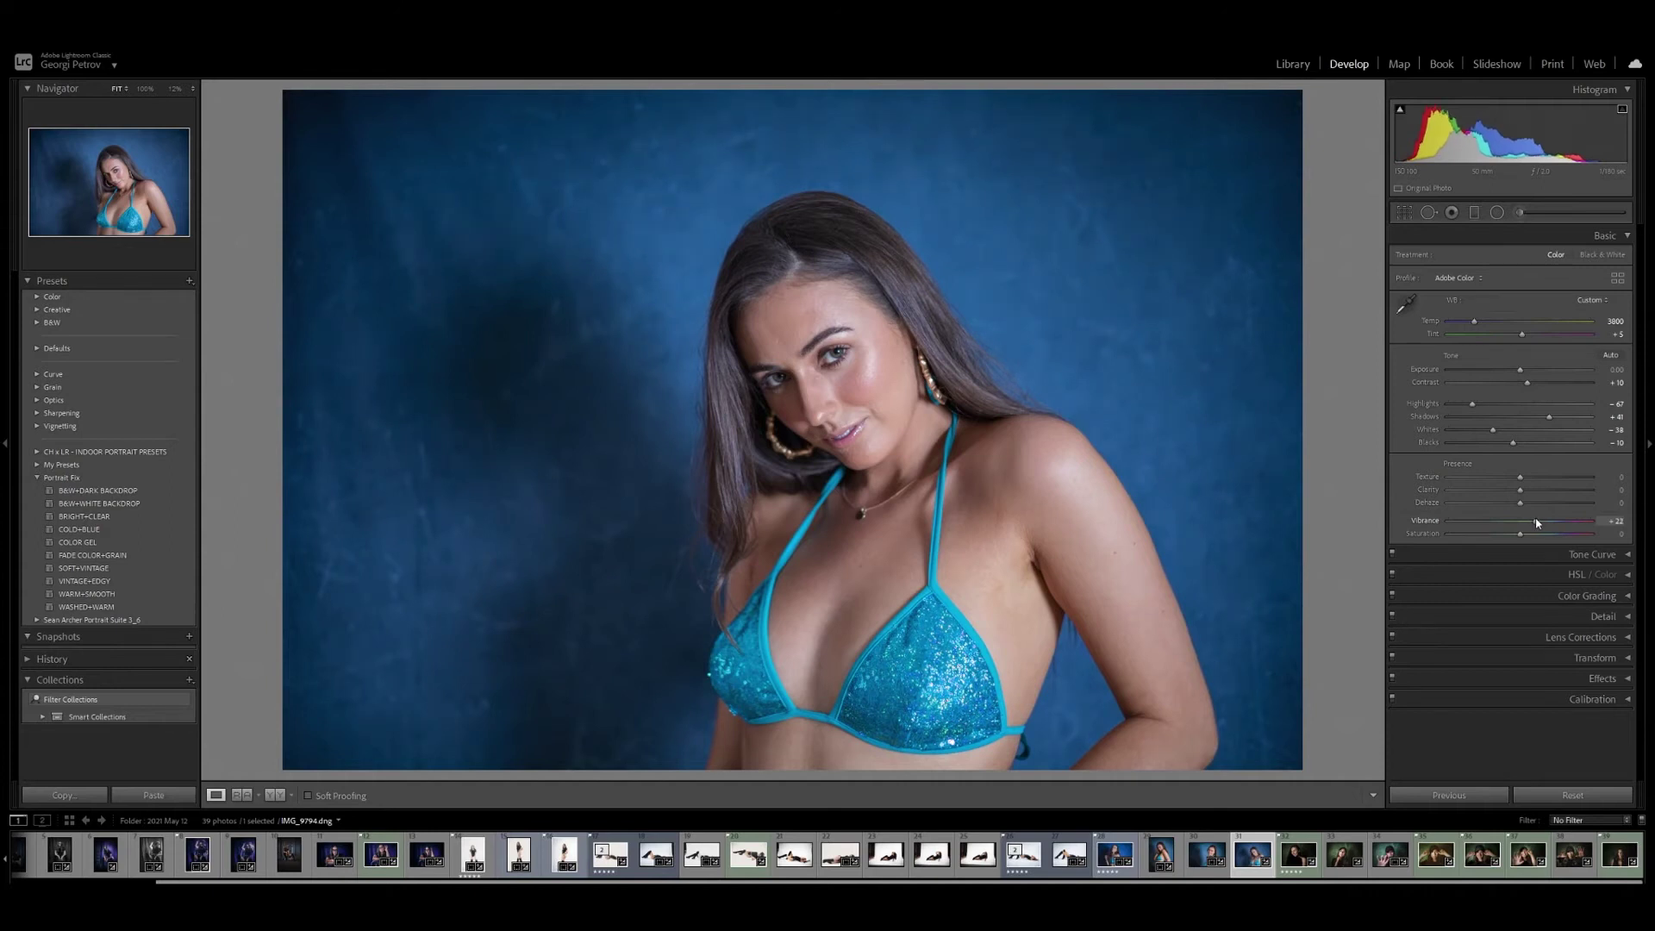
drag(1520, 535, 1513, 538)
- Raise the tone curve's black point slightly and add a shadow point lowered to input 57, output 45
click(1514, 558)
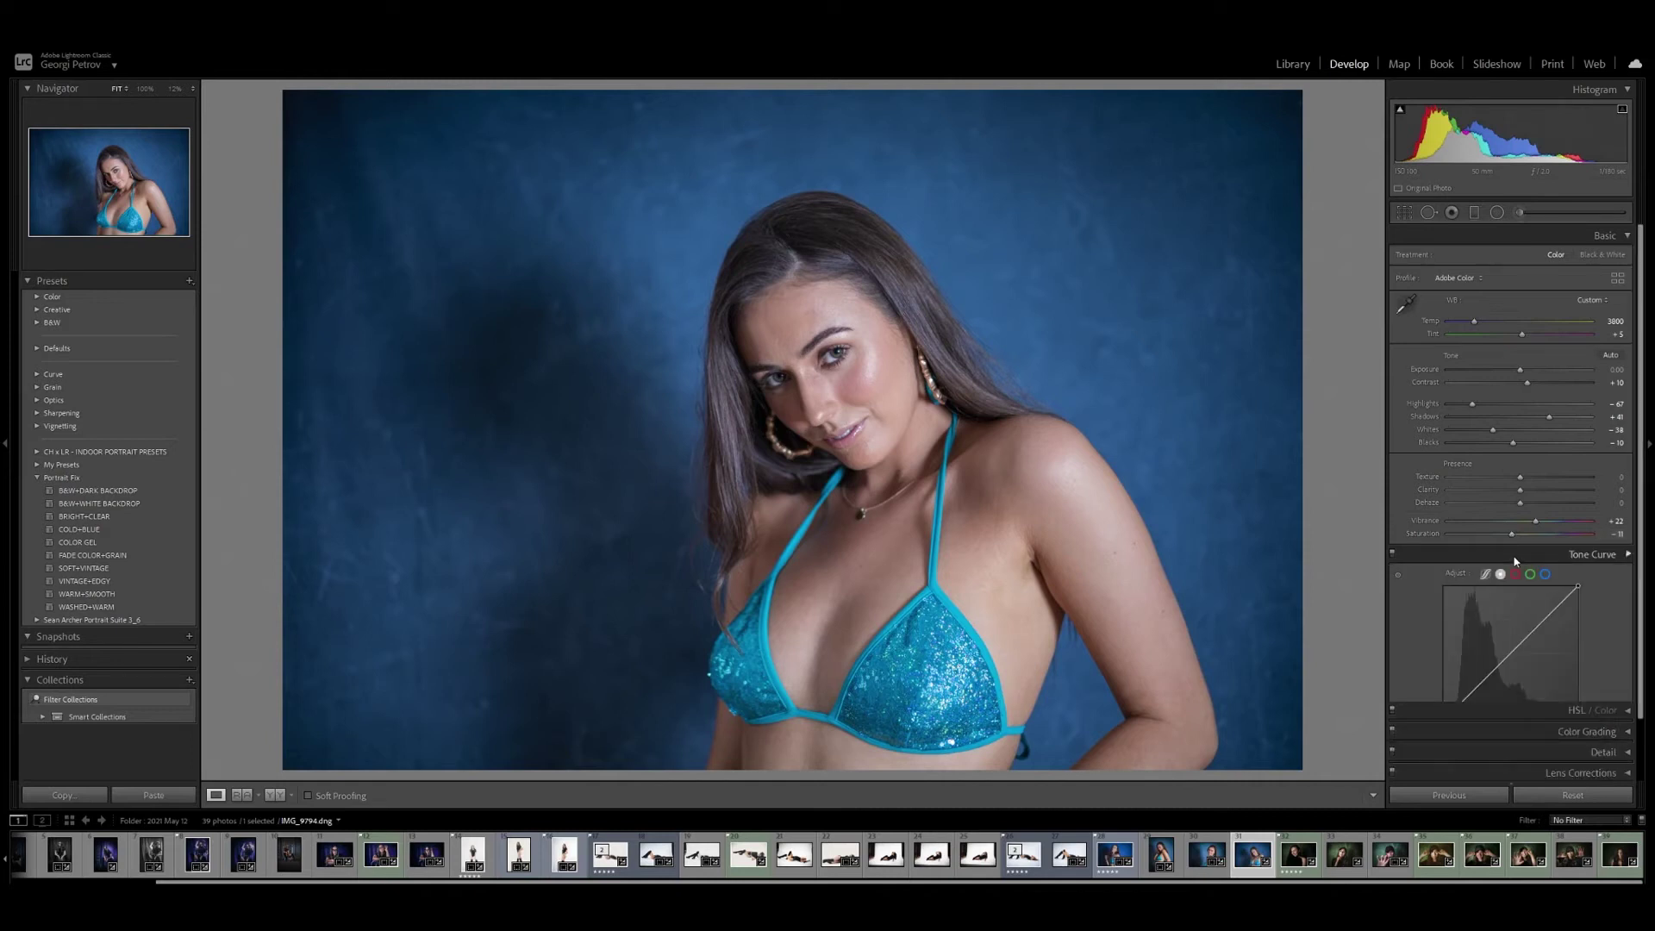
click(1495, 236)
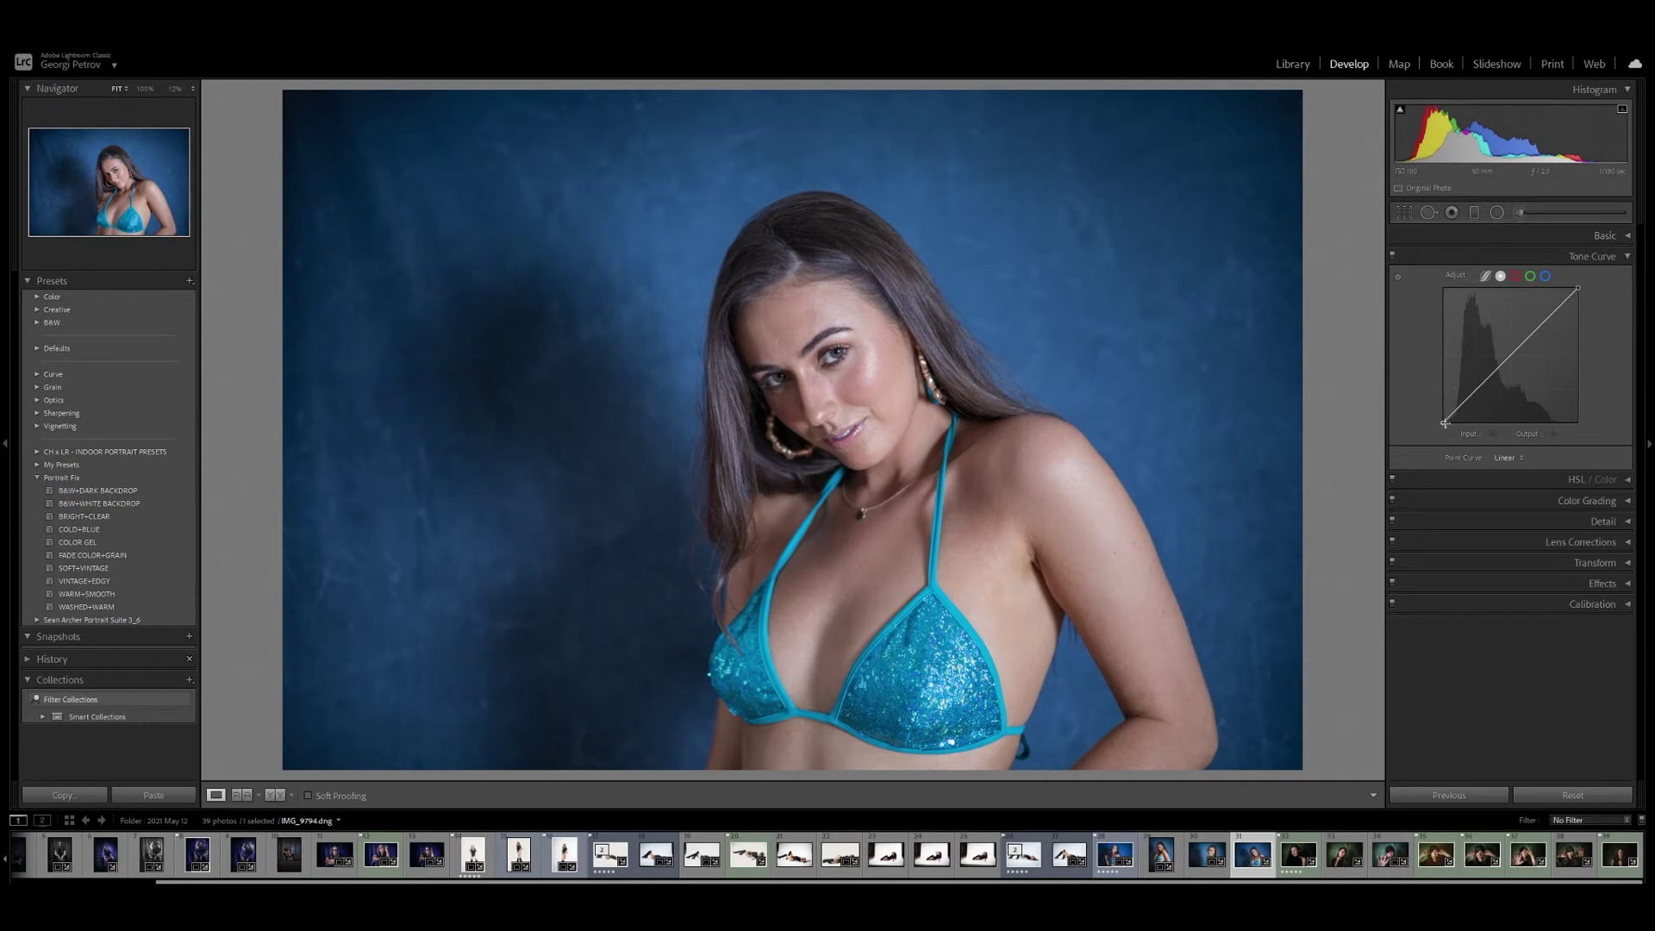
drag(1443, 422, 1440, 419)
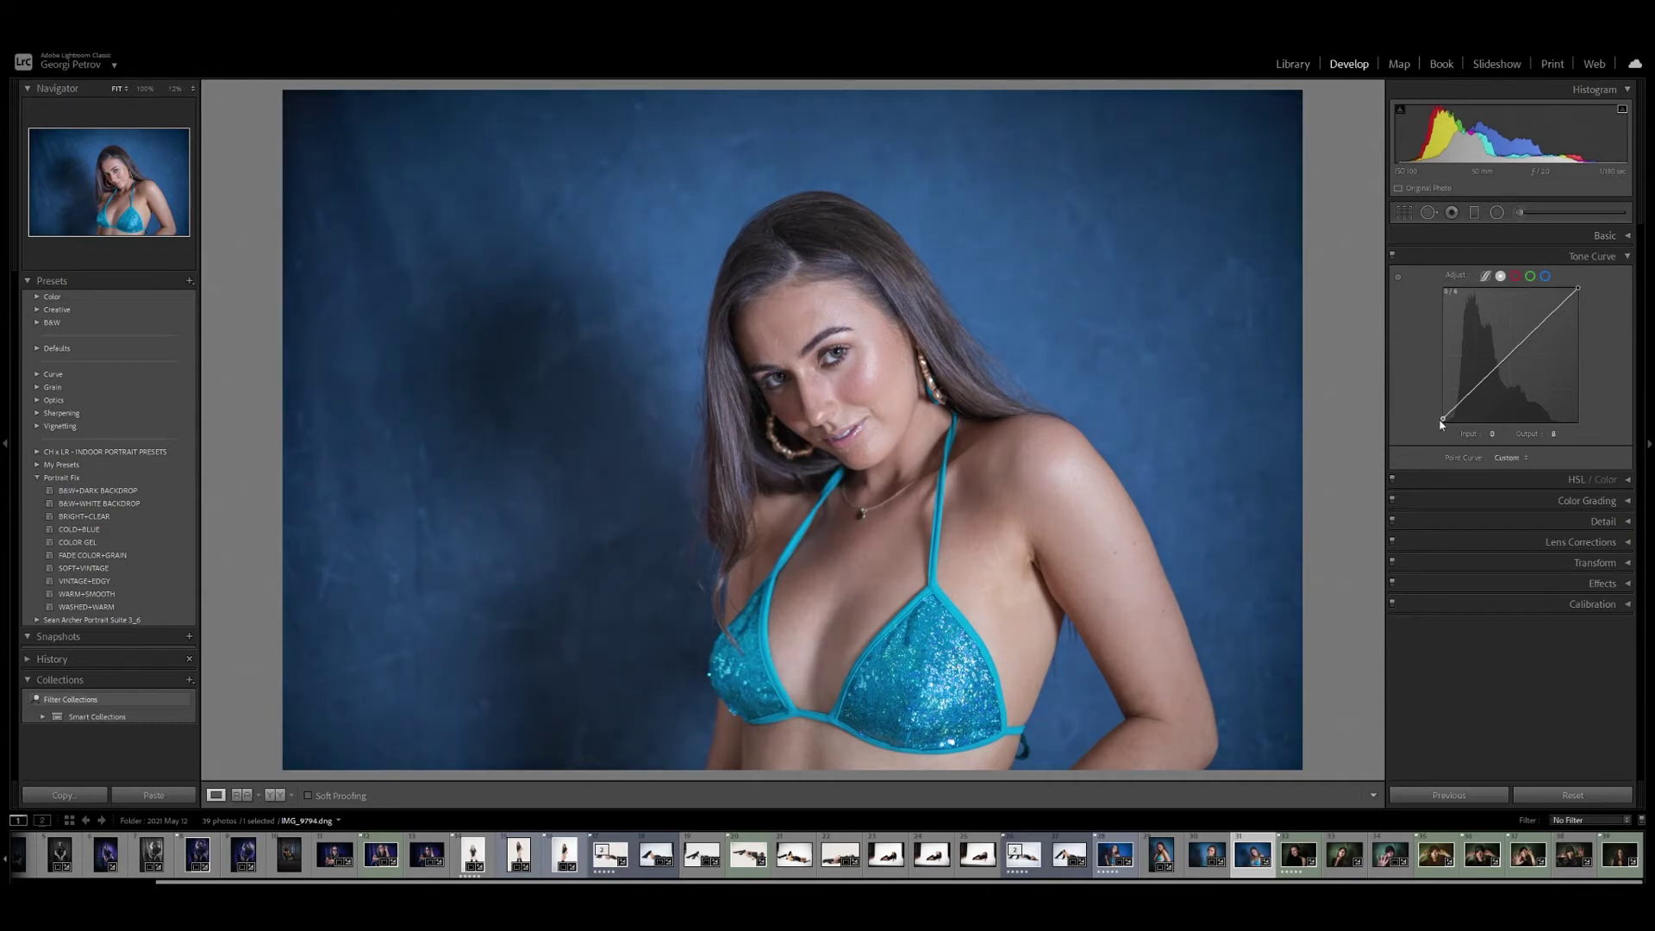
click(1471, 396)
drag(1472, 402, 1474, 402)
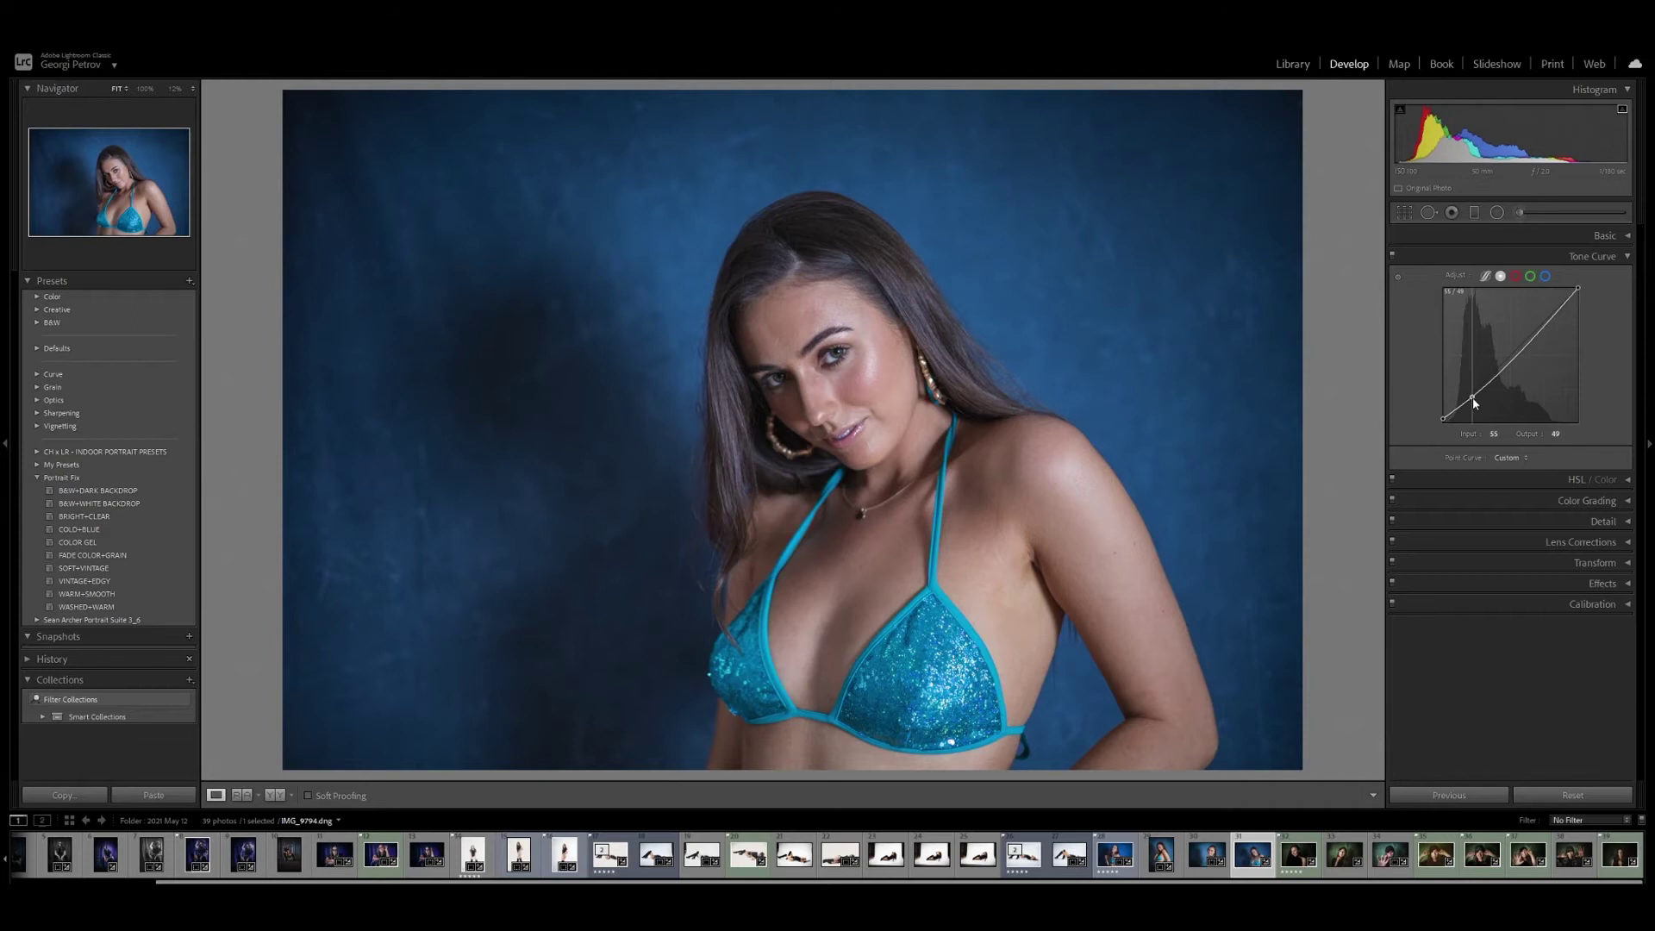
drag(1473, 398, 1473, 401)
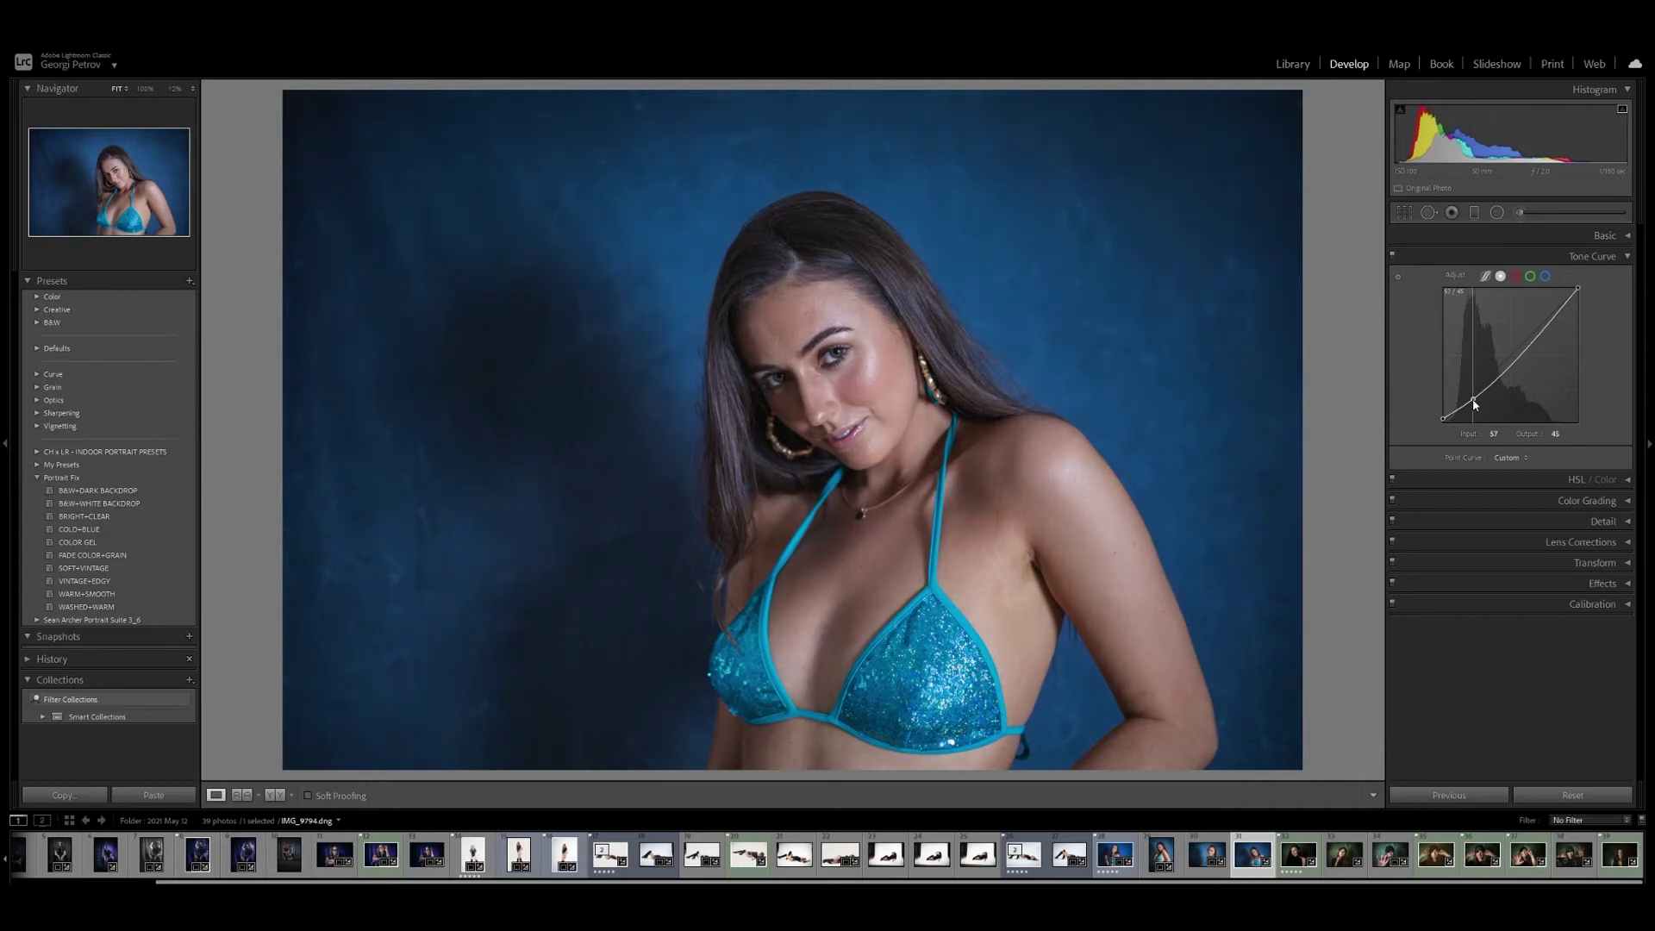
- Add a highlight point on the tone curve at input 190, output 200, and lower the white point slightly
click(1543, 326)
drag(1542, 326, 1544, 319)
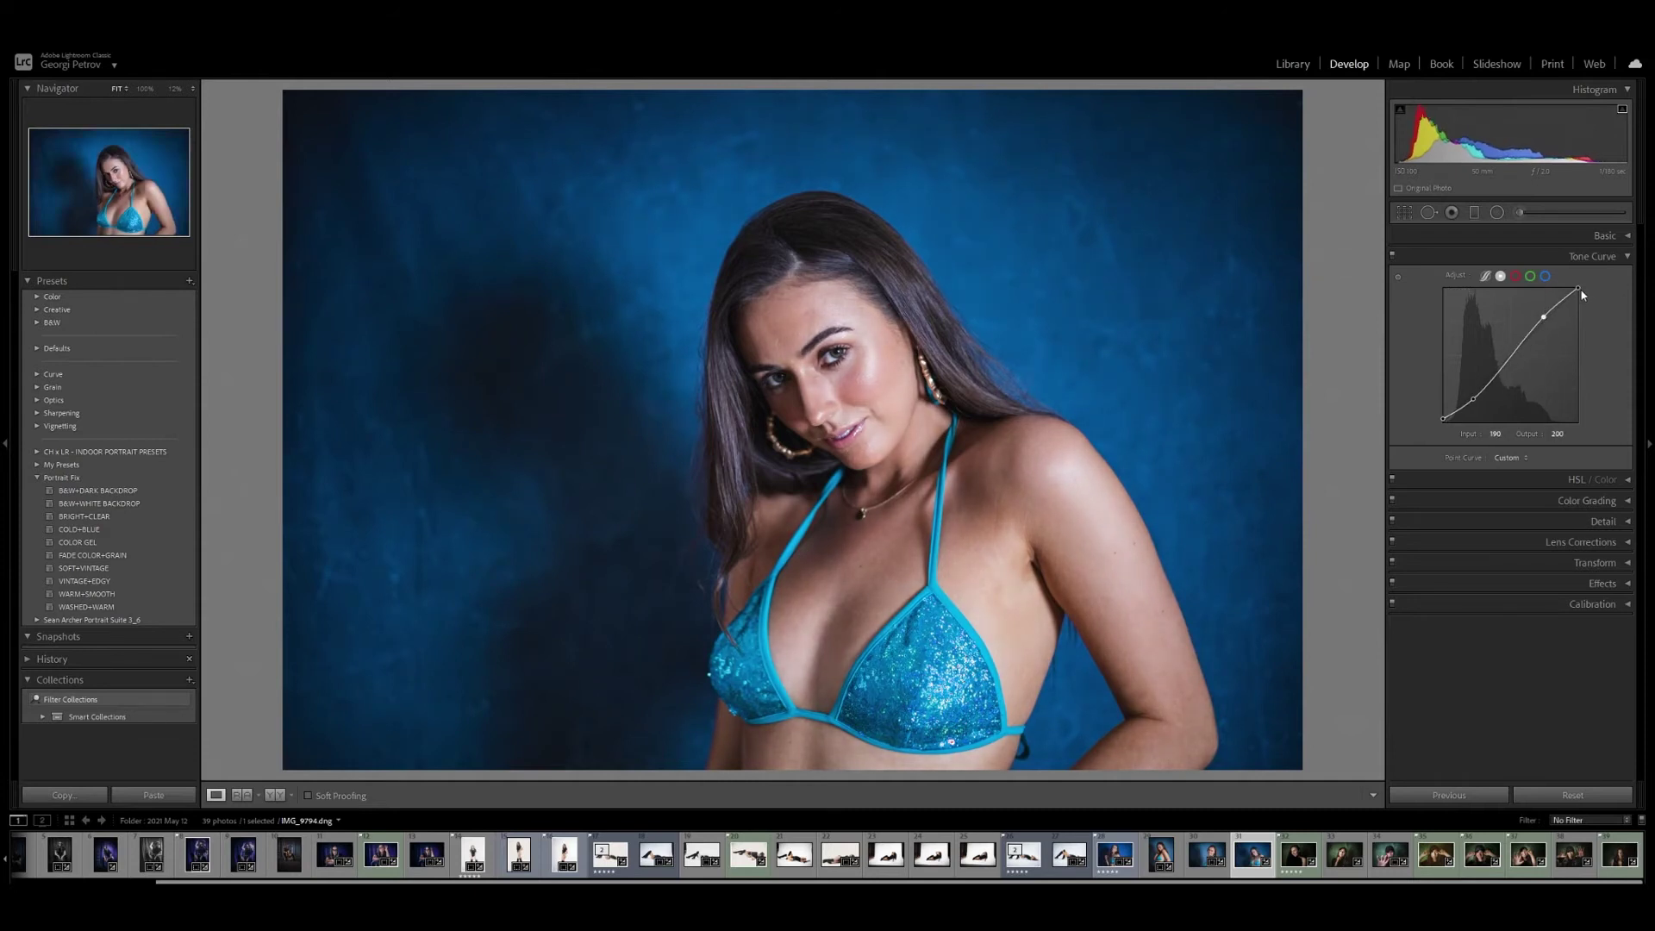
drag(1579, 288, 1582, 297)
click(1518, 257)
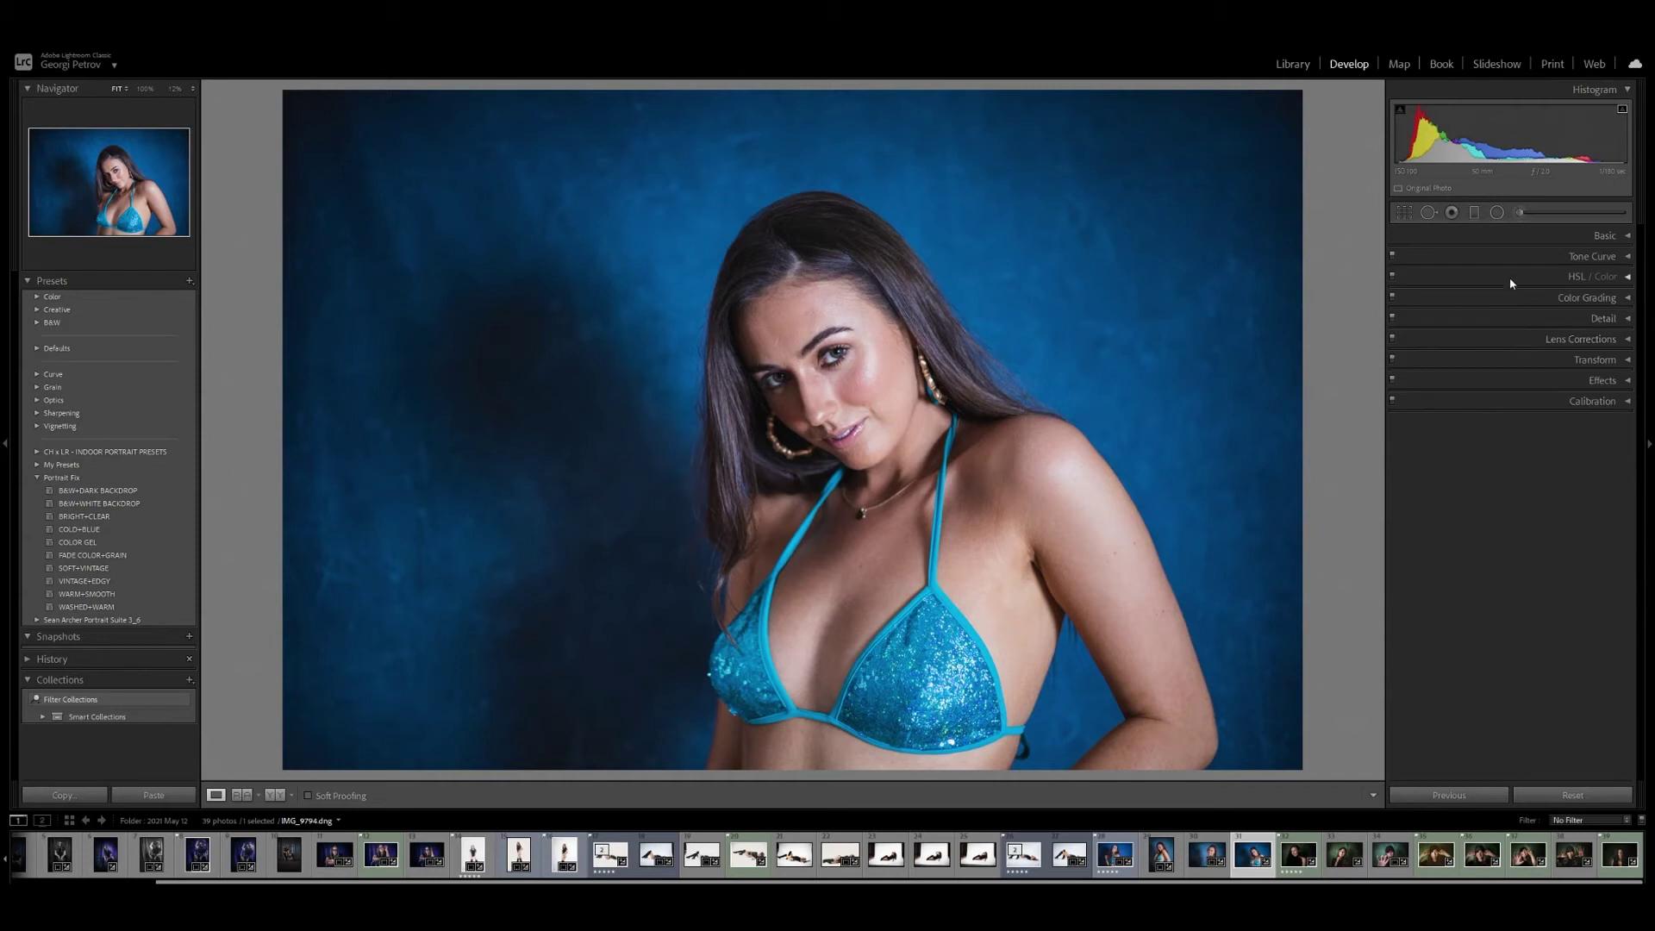
- Shift the hue of the blues to about +10 in the HSL adjustments
click(1513, 274)
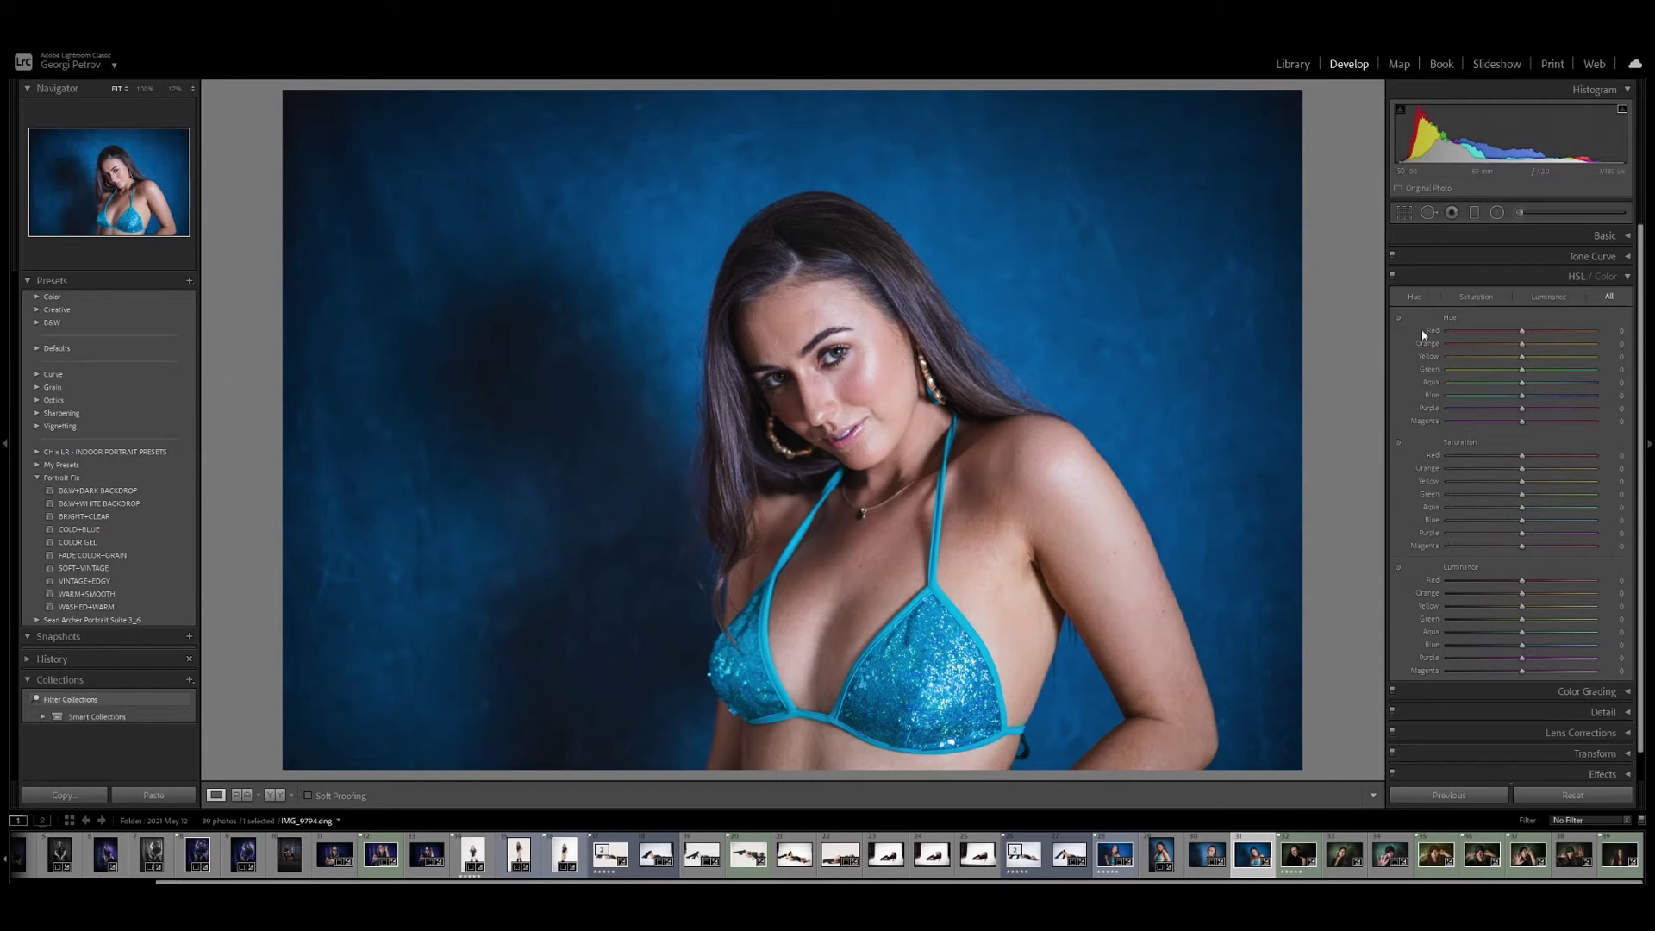
mouse_move(1522, 395)
mouse_down()
mouse_move(1442, 401)
mouse_move(1591, 402)
mouse_move(1487, 407)
mouse_move(1533, 407)
mouse_up()
drag(1533, 407, 1532, 409)
- Set orange saturation to about −13 and blue saturation to +26, and raise the blue luminance slightly
mouse_move(1523, 473)
mouse_down()
mouse_move(1500, 472)
mouse_move(1570, 475)
mouse_move(1524, 472)
mouse_up()
drag(1522, 472, 1512, 473)
drag(1523, 523, 1542, 523)
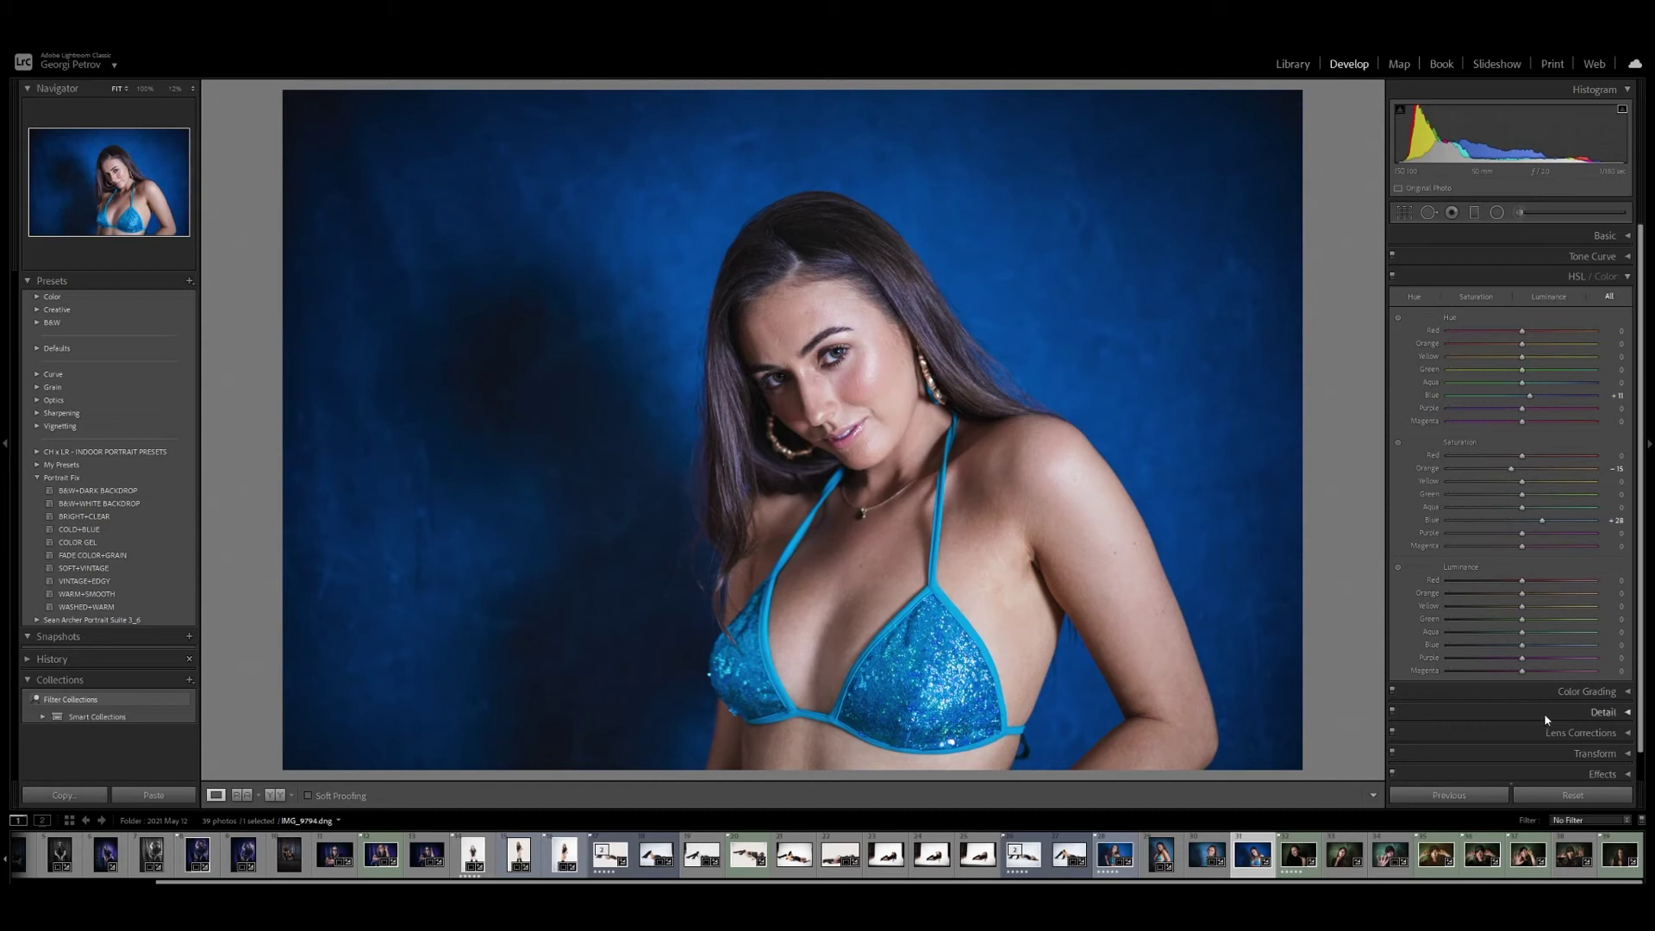
drag(1523, 650, 1531, 652)
click(1485, 278)
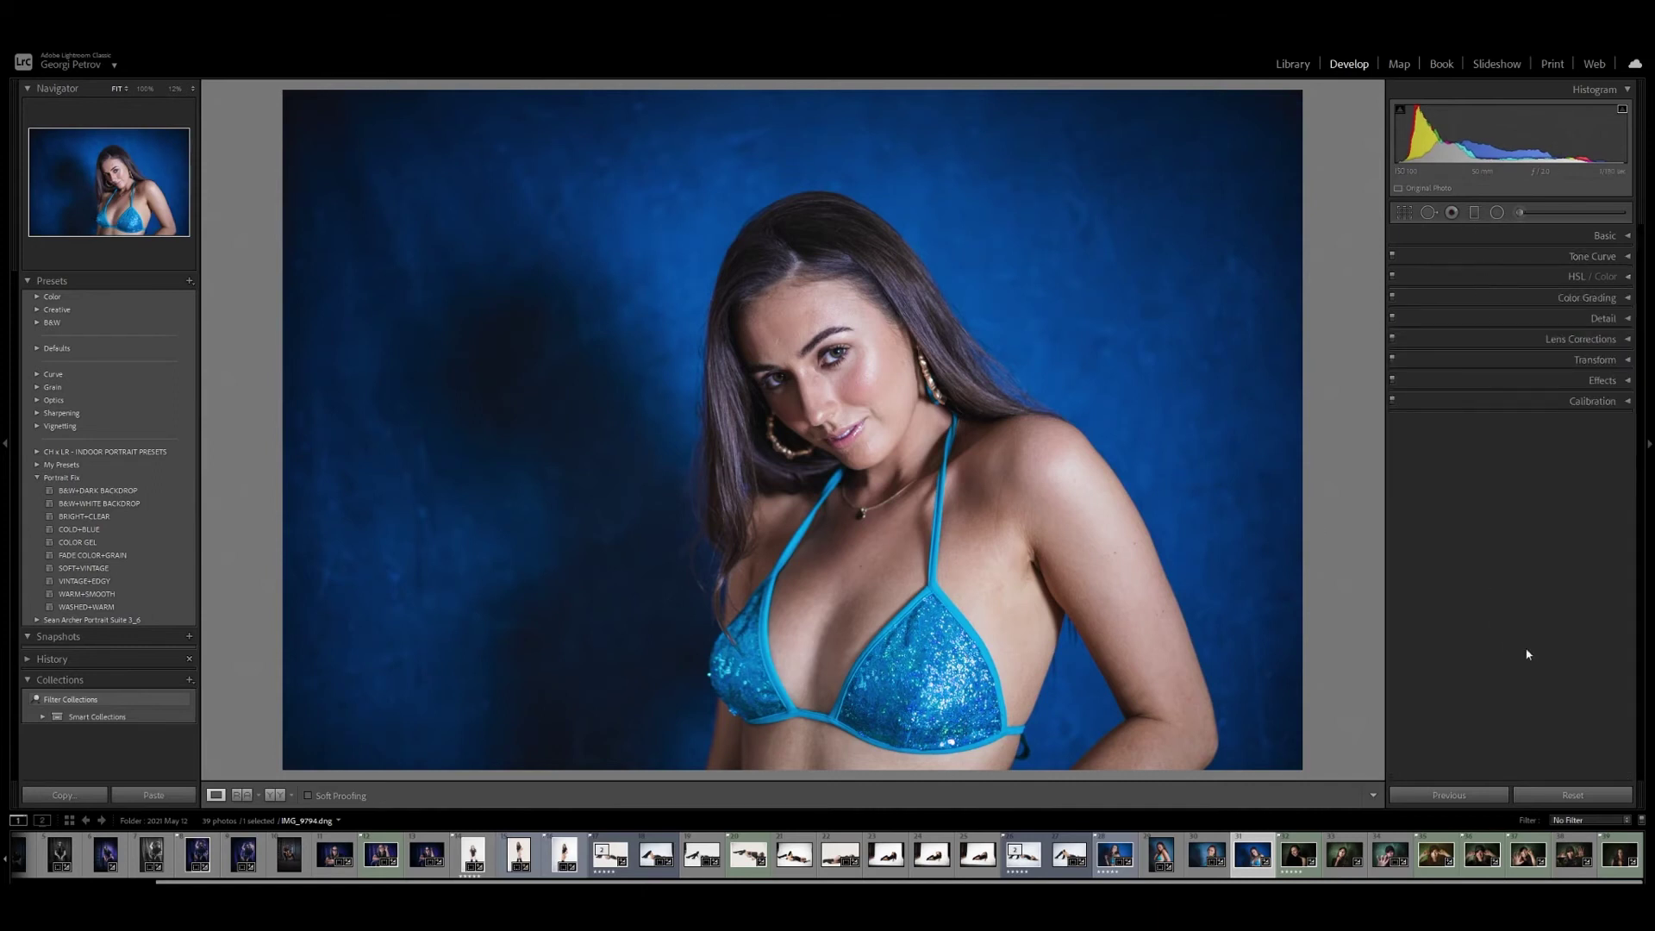
- Compare the edited portrait with its original version
key(backslash)
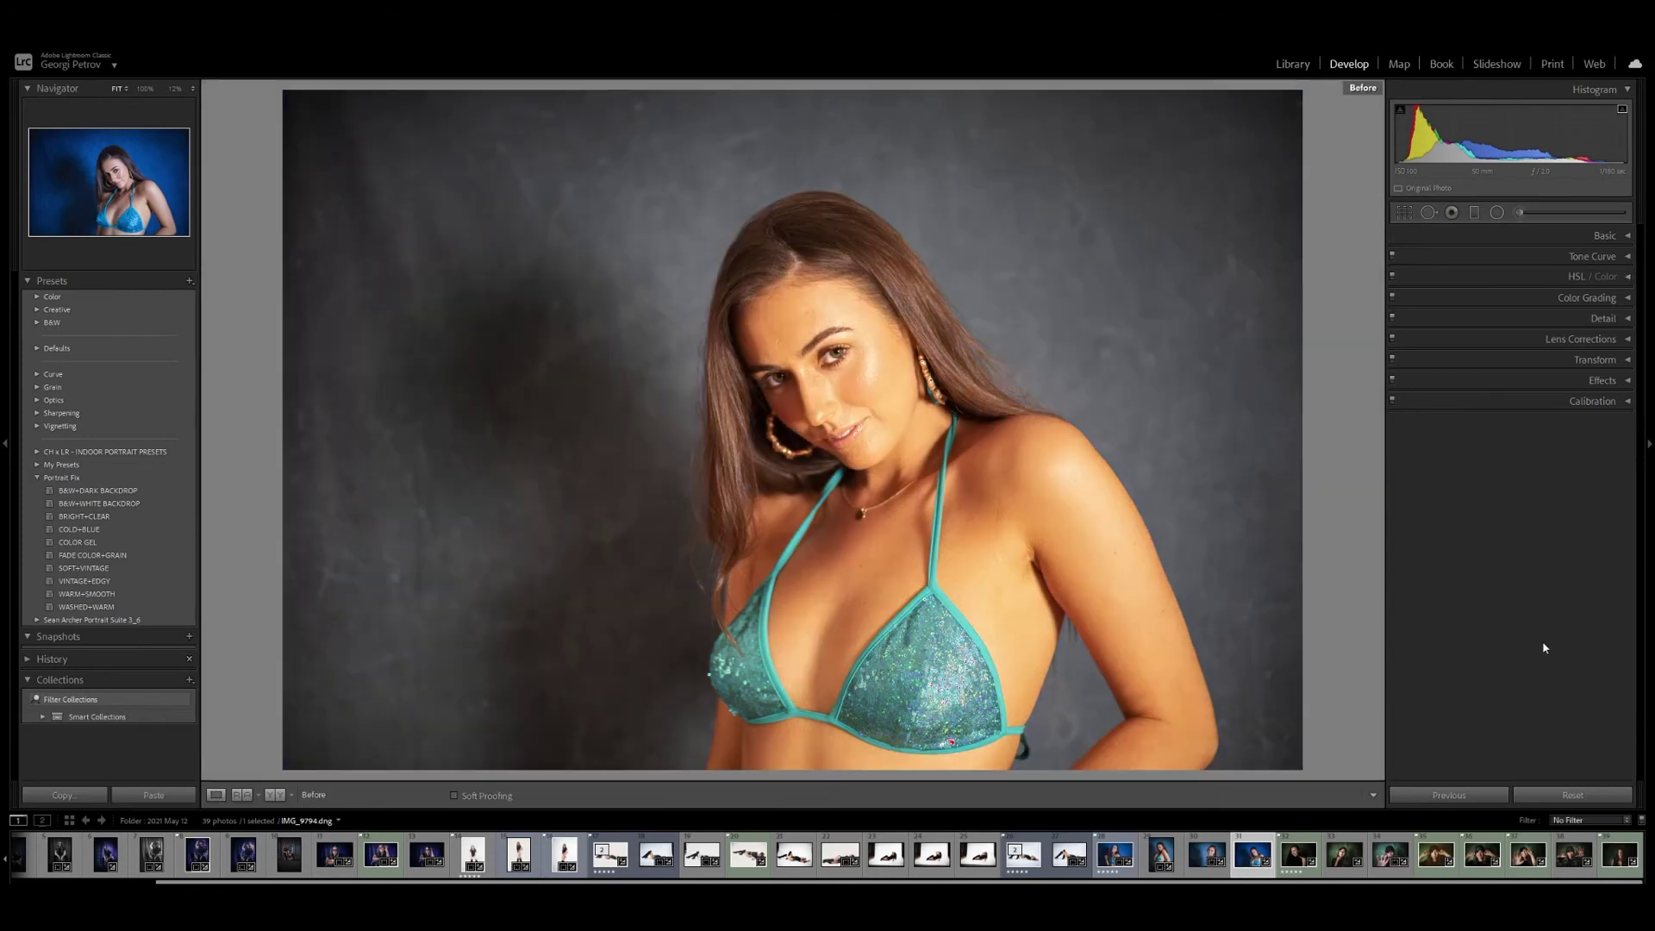
key(backslash)
key(backslash)
key(backslash)
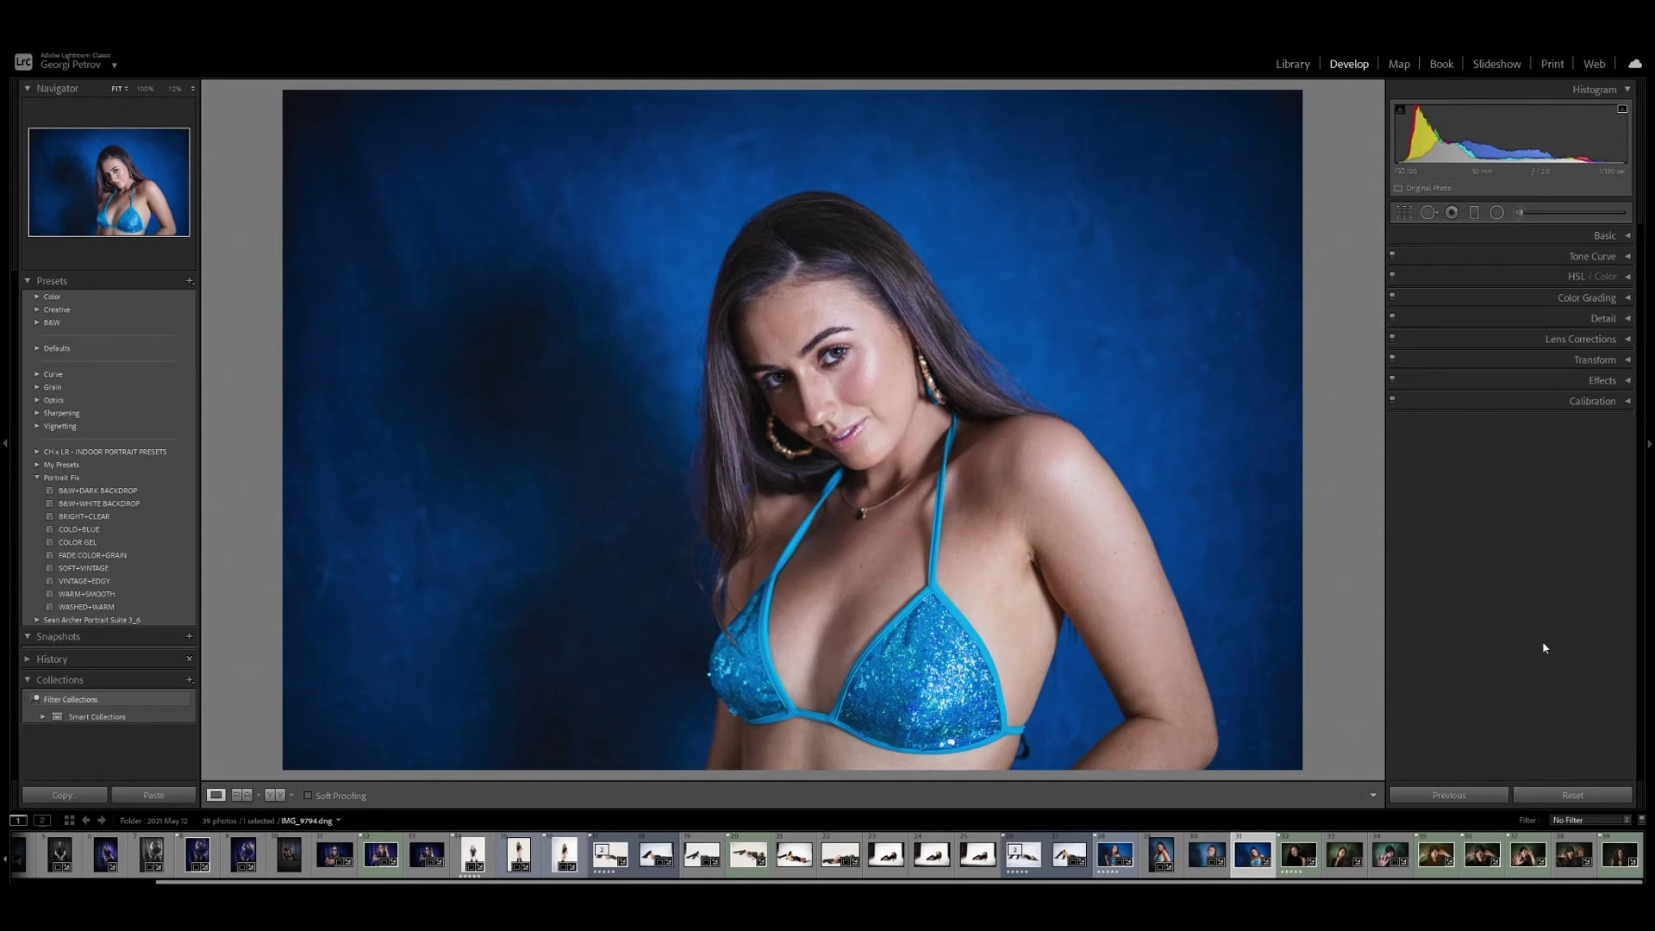
- Heal the small blemishes on the forehead with the Spot Removal tool, using a larger brush for the first one
mouse_move(828, 374)
mouse_down()
mouse_move(859, 402)
mouse_move(862, 460)
mouse_up()
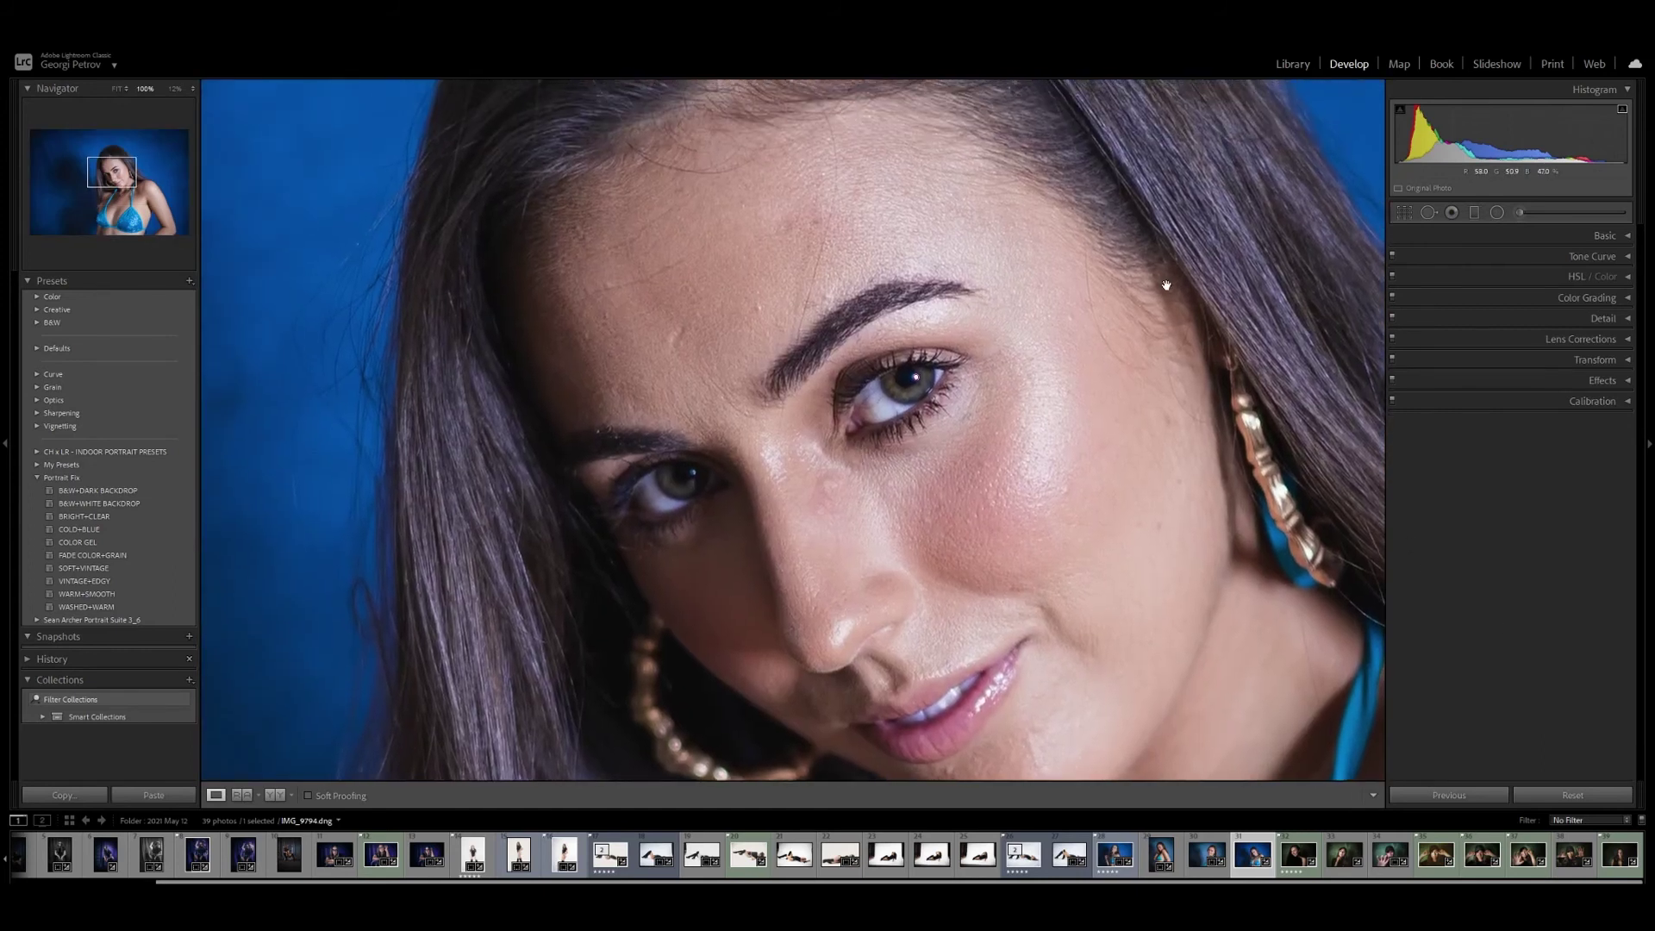
click(1428, 213)
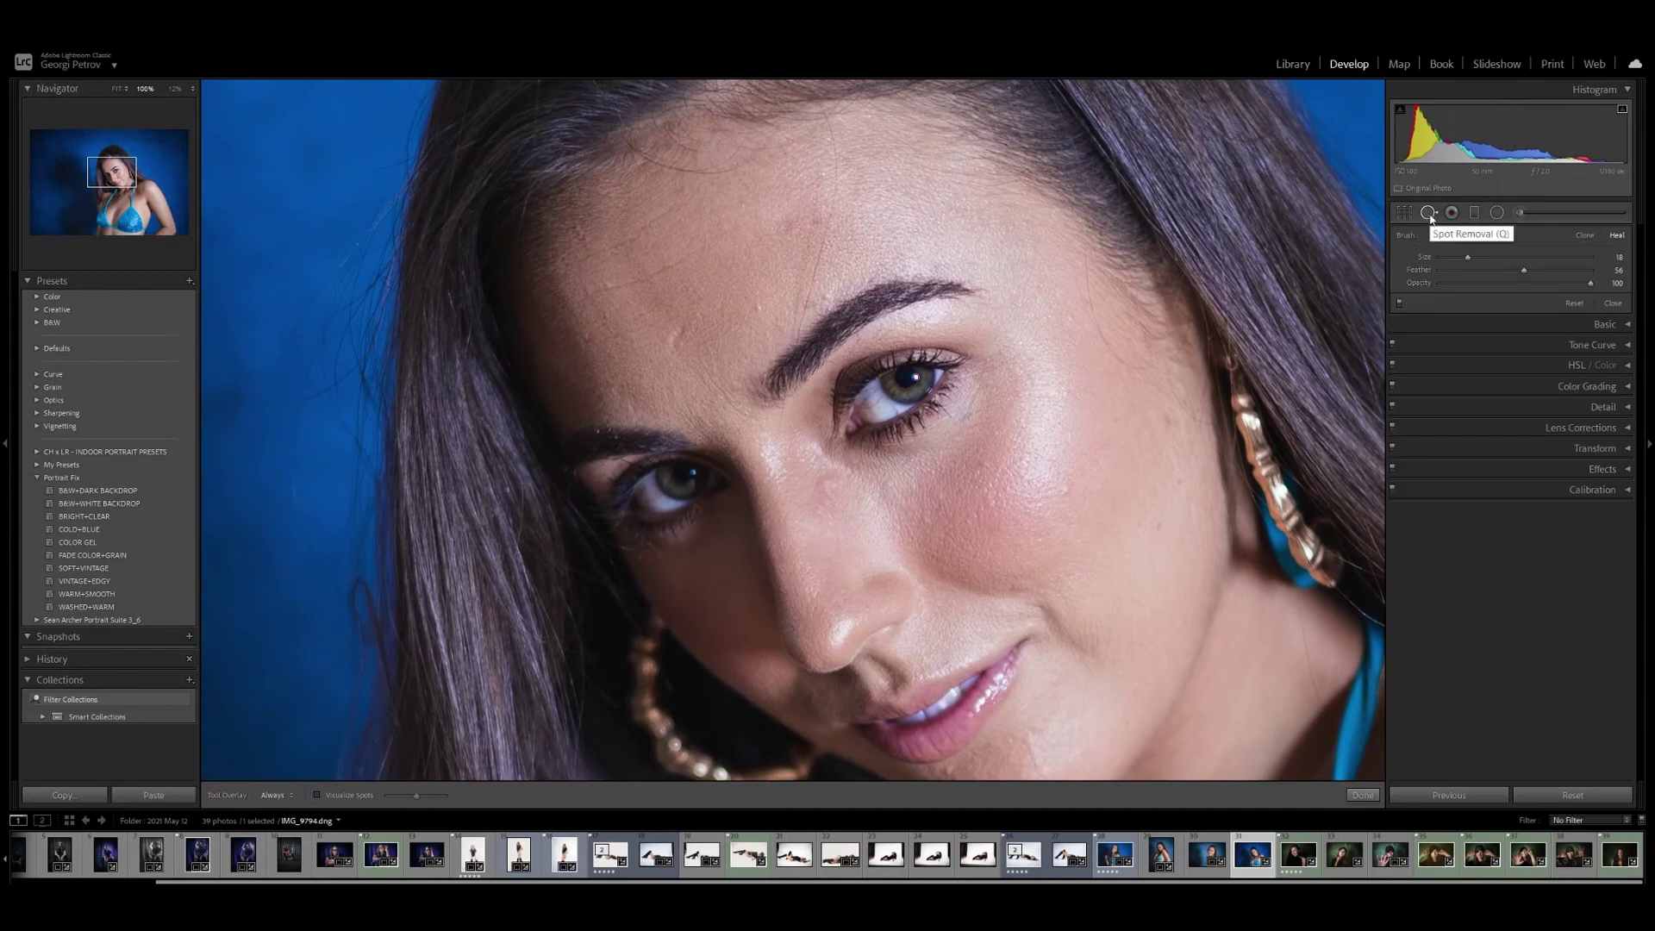
scroll(680, 336, up, 2)
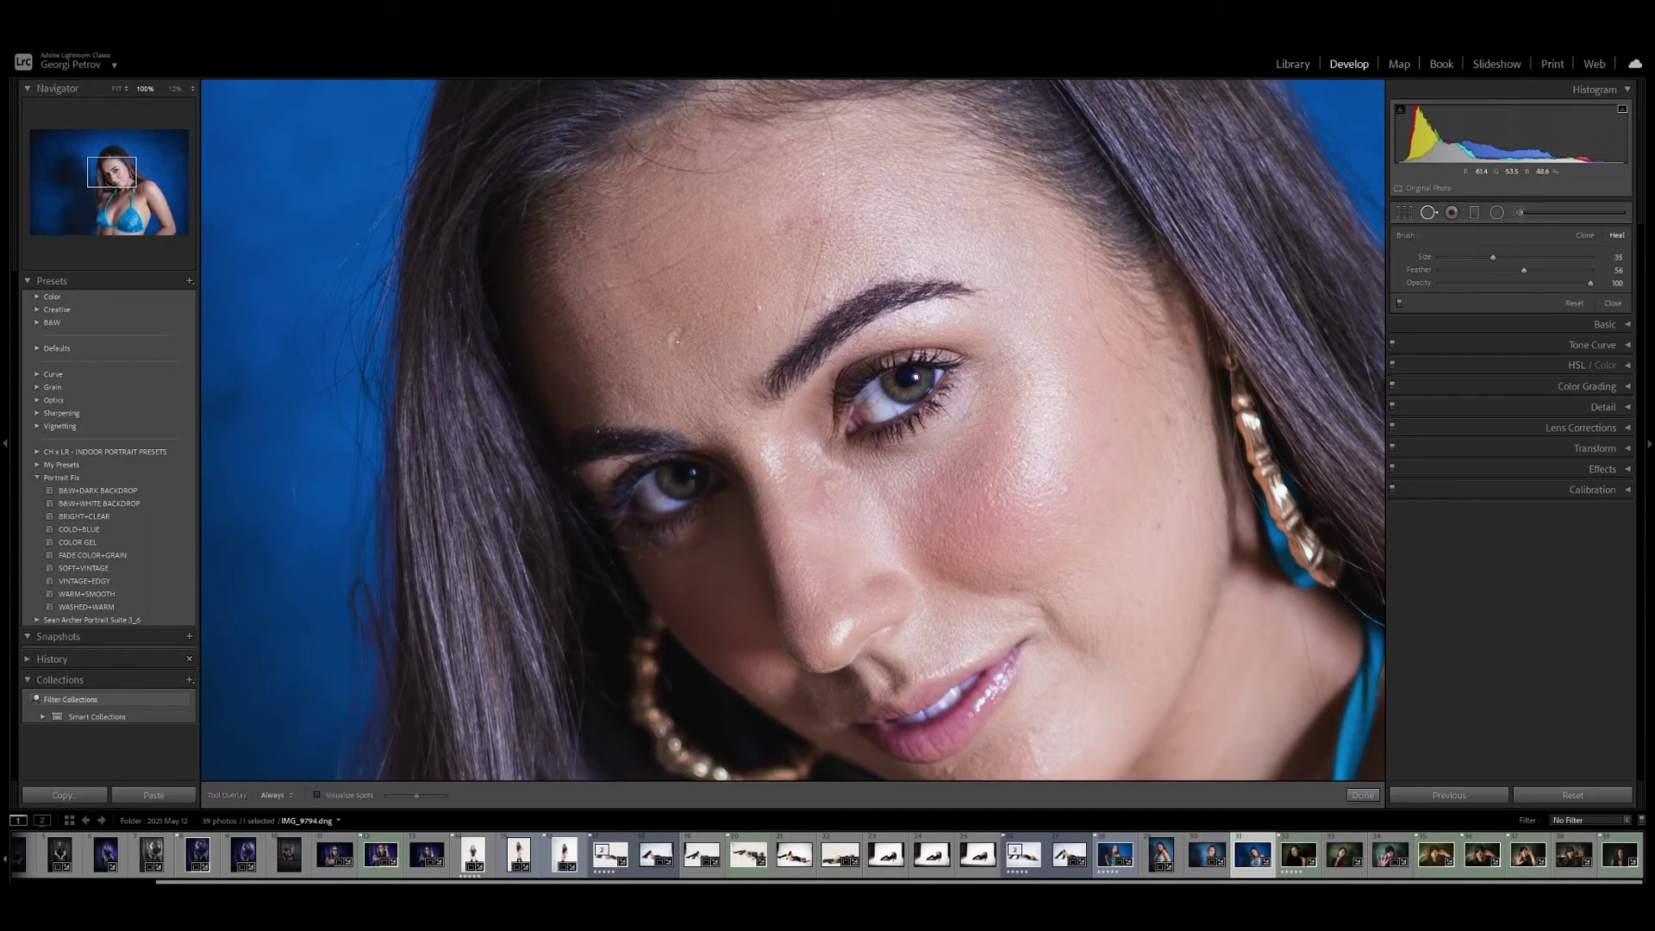
click(676, 335)
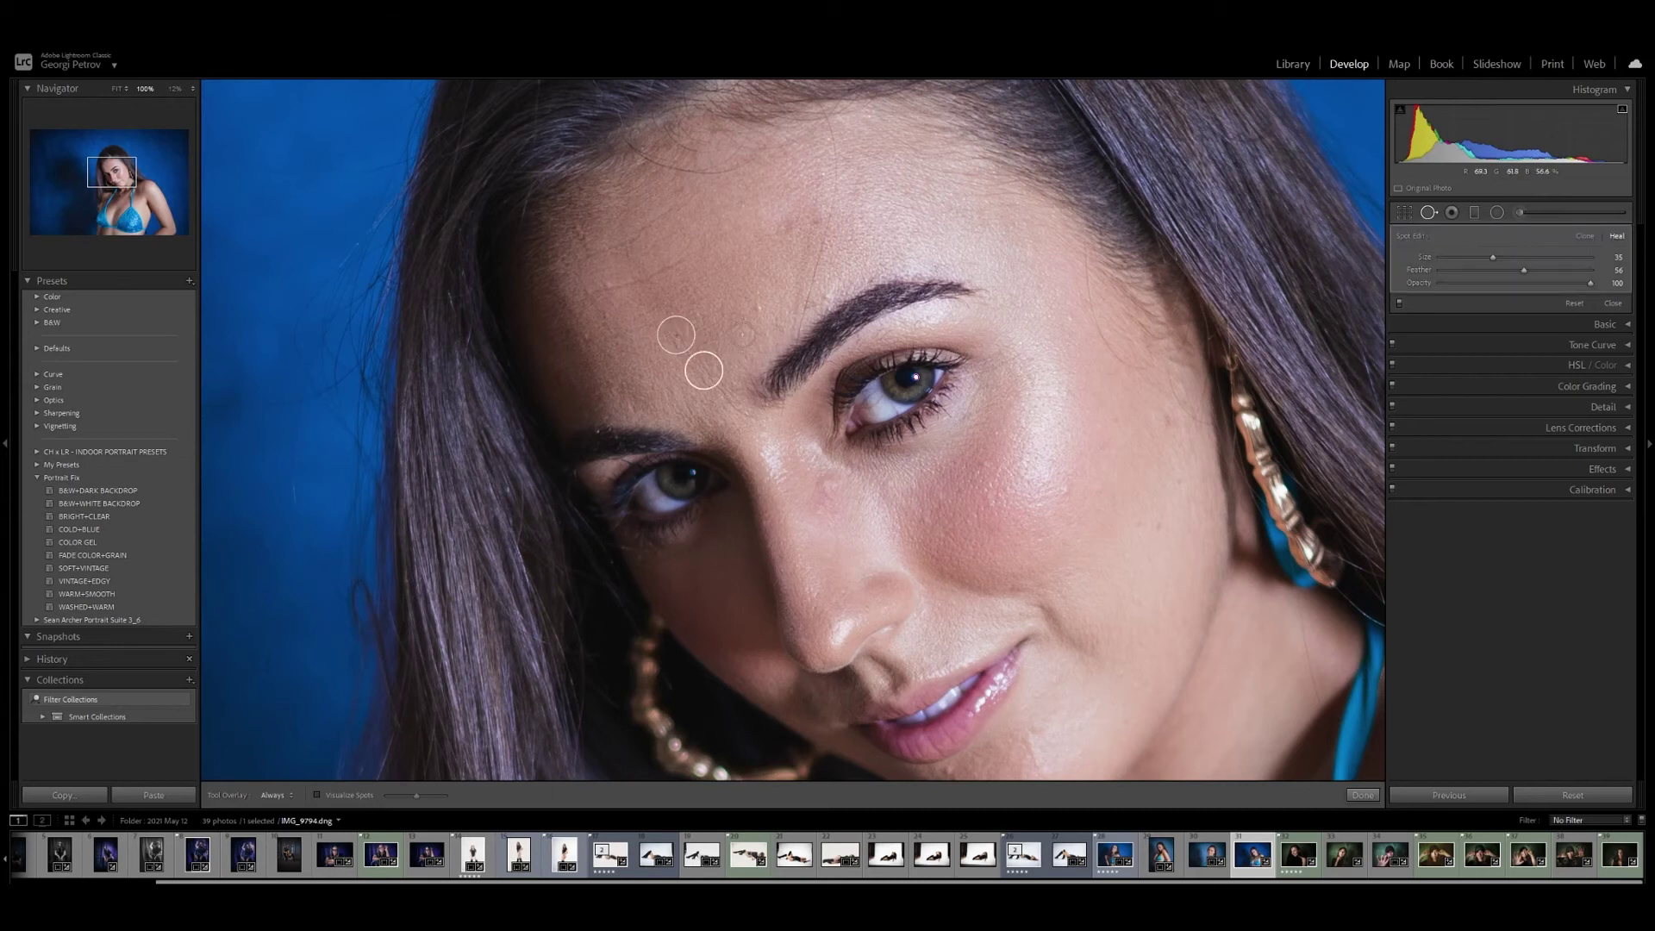
click(759, 307)
- Heal the remaining blemishes on the cheeks and lower face, finish spot removal and return to the full-image view
click(1066, 489)
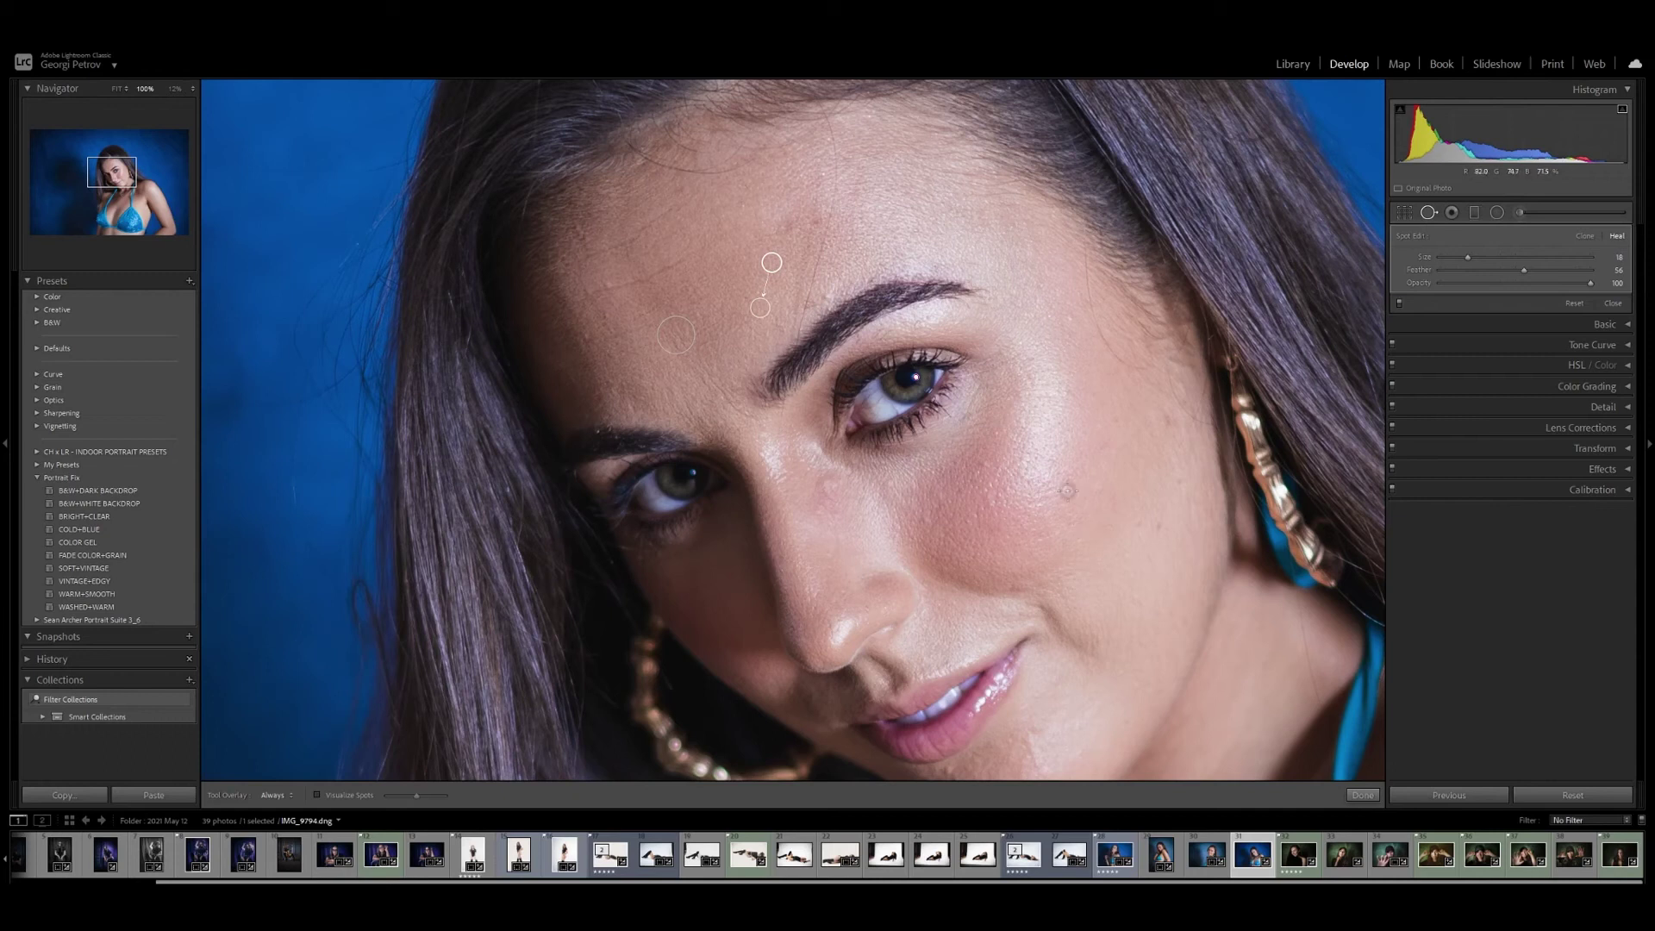
click(986, 463)
click(926, 540)
mouse_move(1052, 572)
mouse_down()
mouse_move(1046, 417)
mouse_move(1023, 605)
mouse_move(992, 405)
mouse_up()
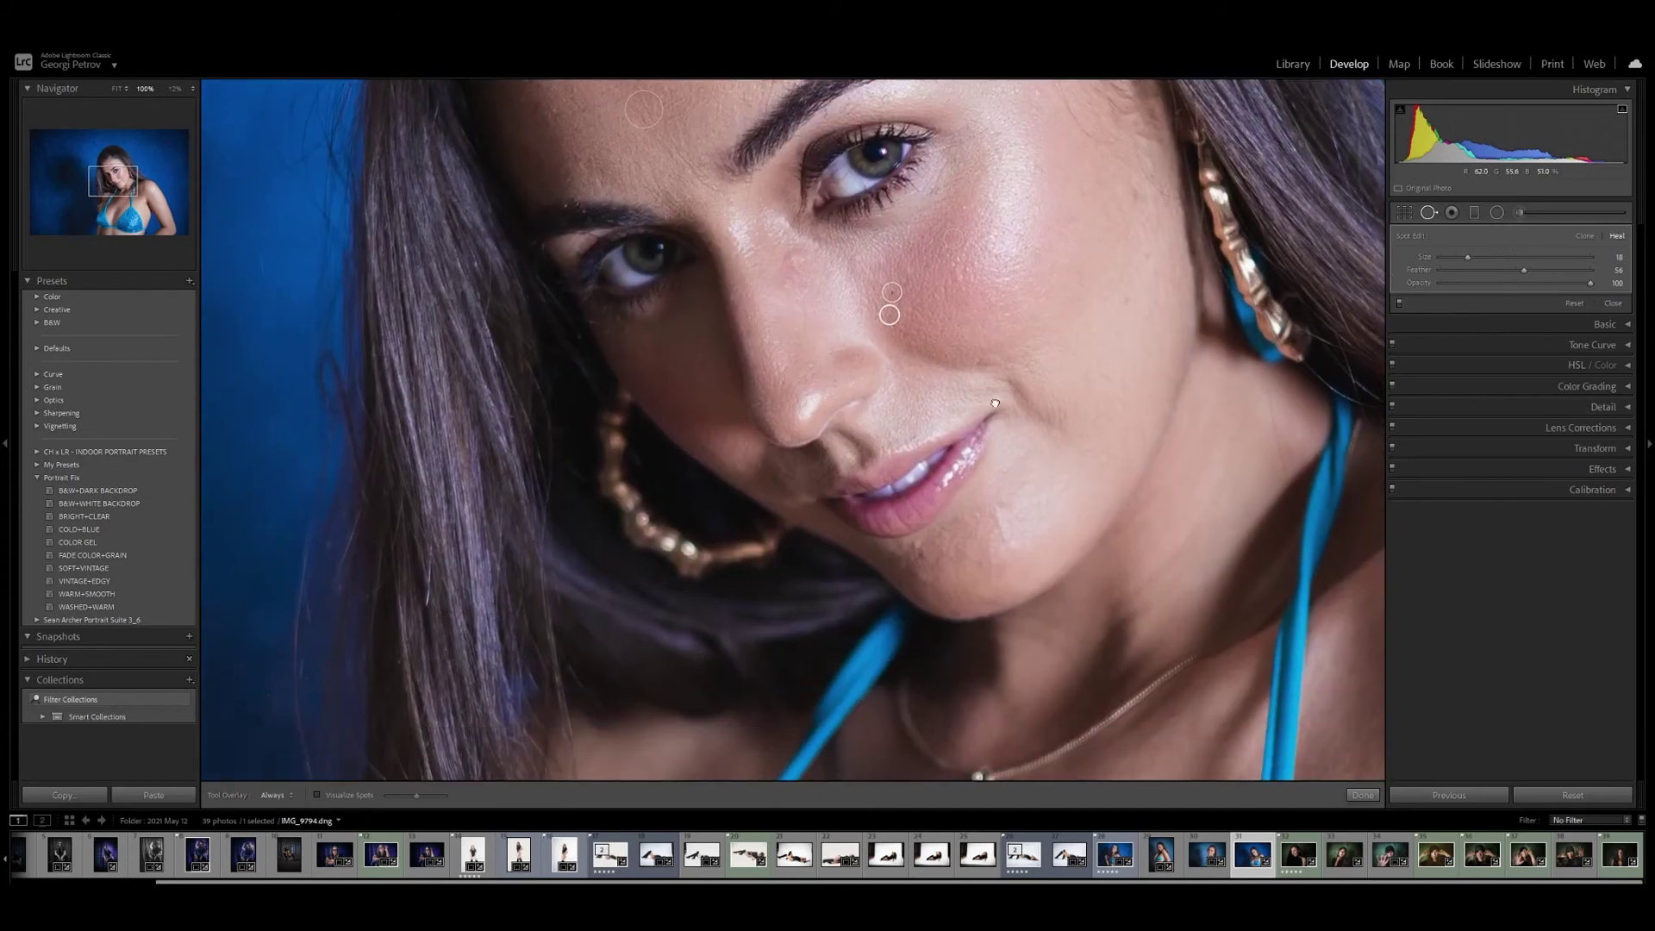
click(927, 575)
mouse_move(892, 546)
mouse_down()
mouse_move(923, 567)
mouse_move(954, 543)
mouse_move(1005, 545)
mouse_move(1006, 695)
mouse_up()
drag(991, 570, 992, 546)
key(q)
click(1006, 390)
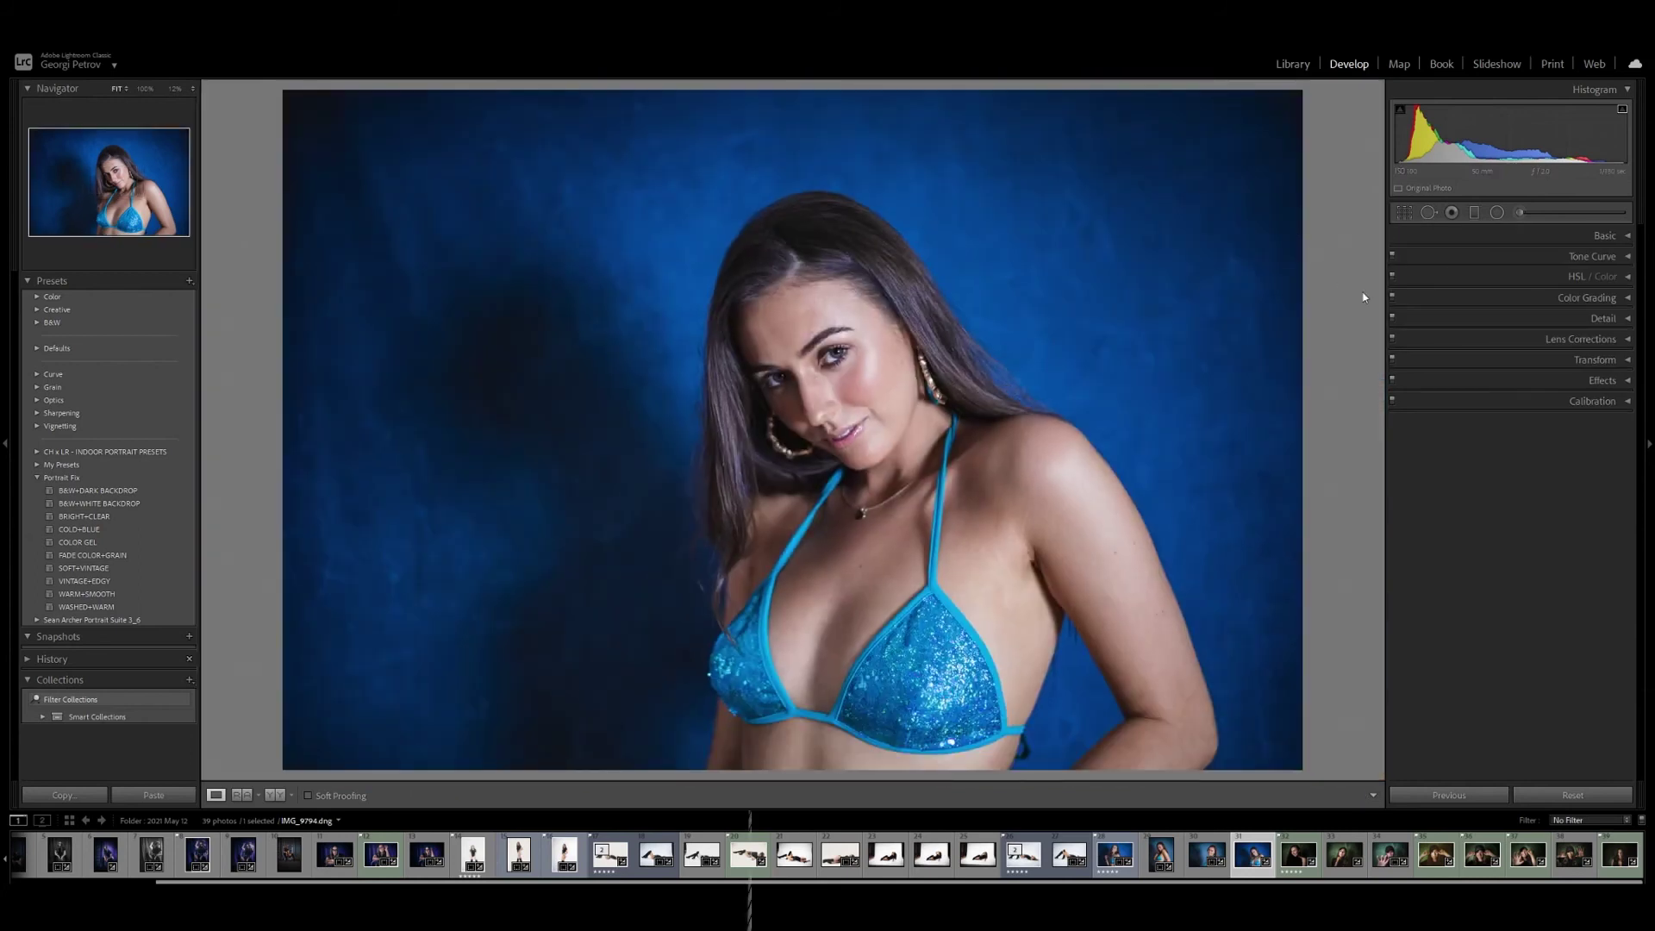
- Compare the retouched portrait with its original version and apply the COLD+BLUE preset from the Portrait Fix group
key(backslash)
key(backslash)
click(183, 530)
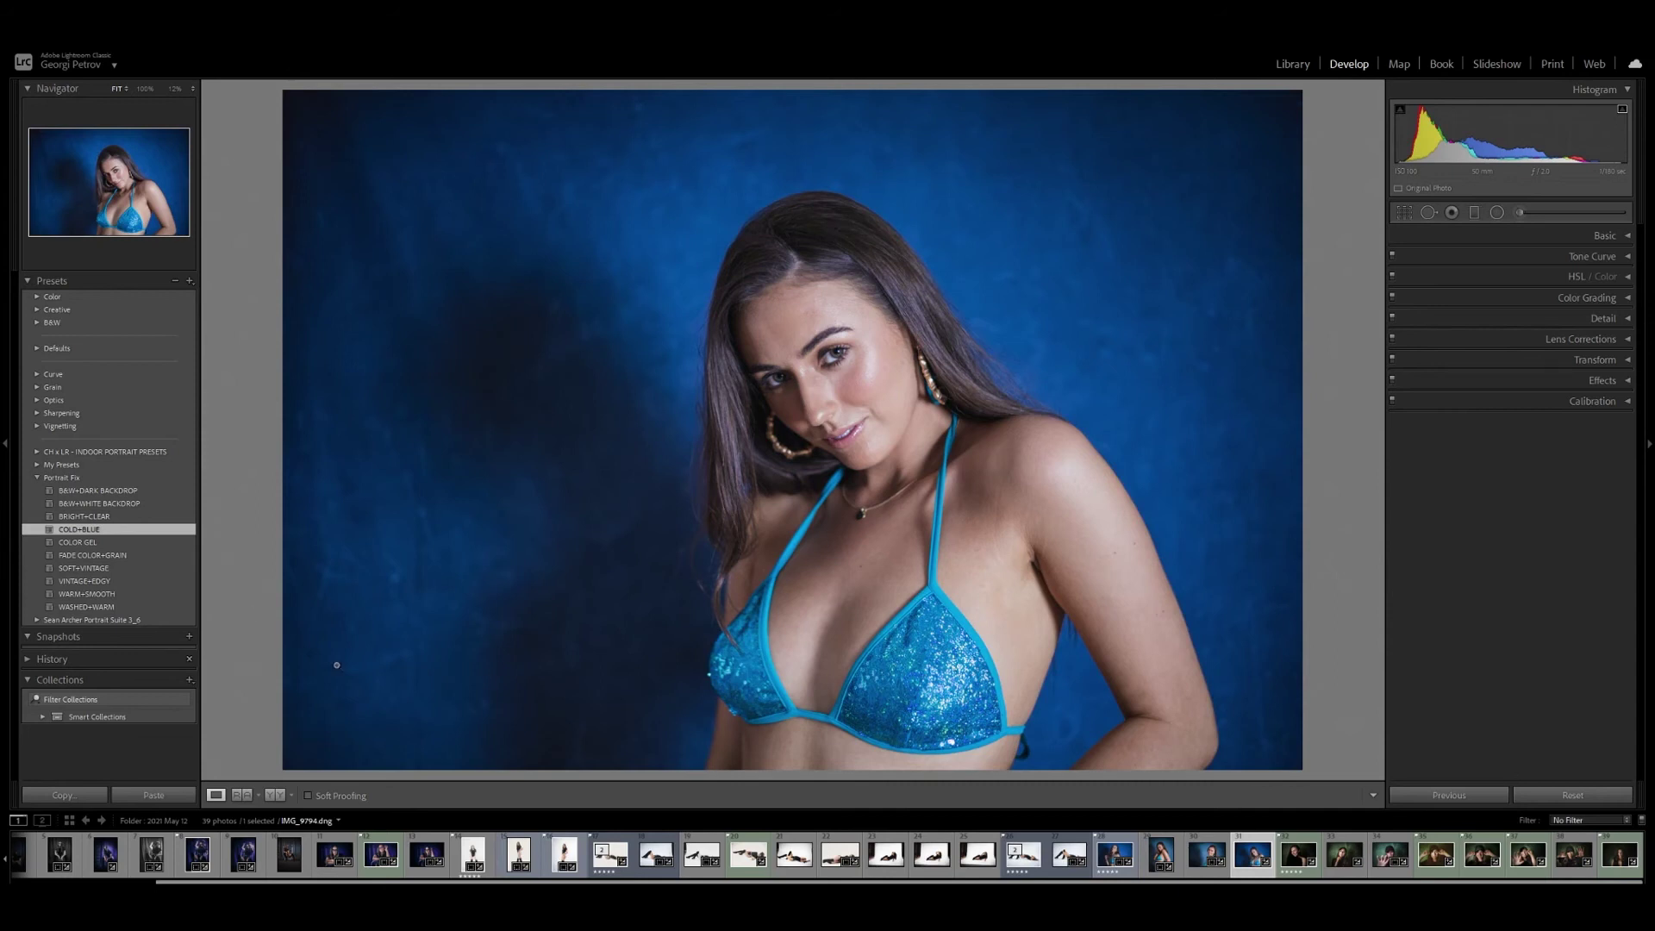
- View the green-backdrop portrait and apply the SOFT+VINTAGE preset to the reclining white-backdrop photo
click(1298, 854)
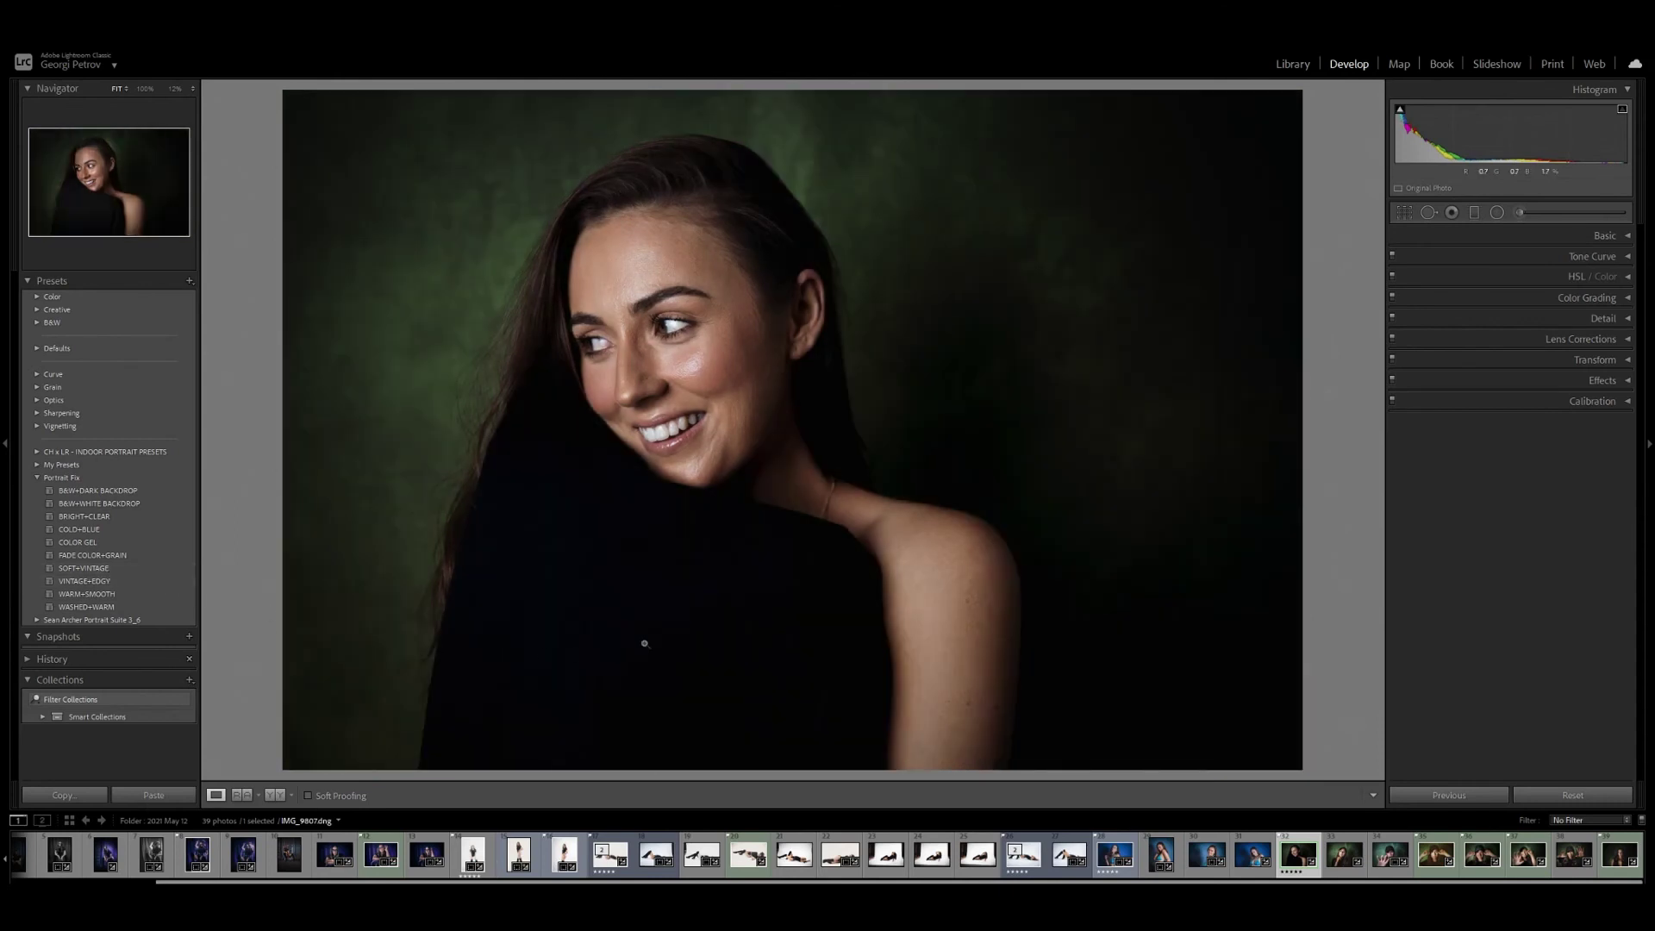
click(755, 849)
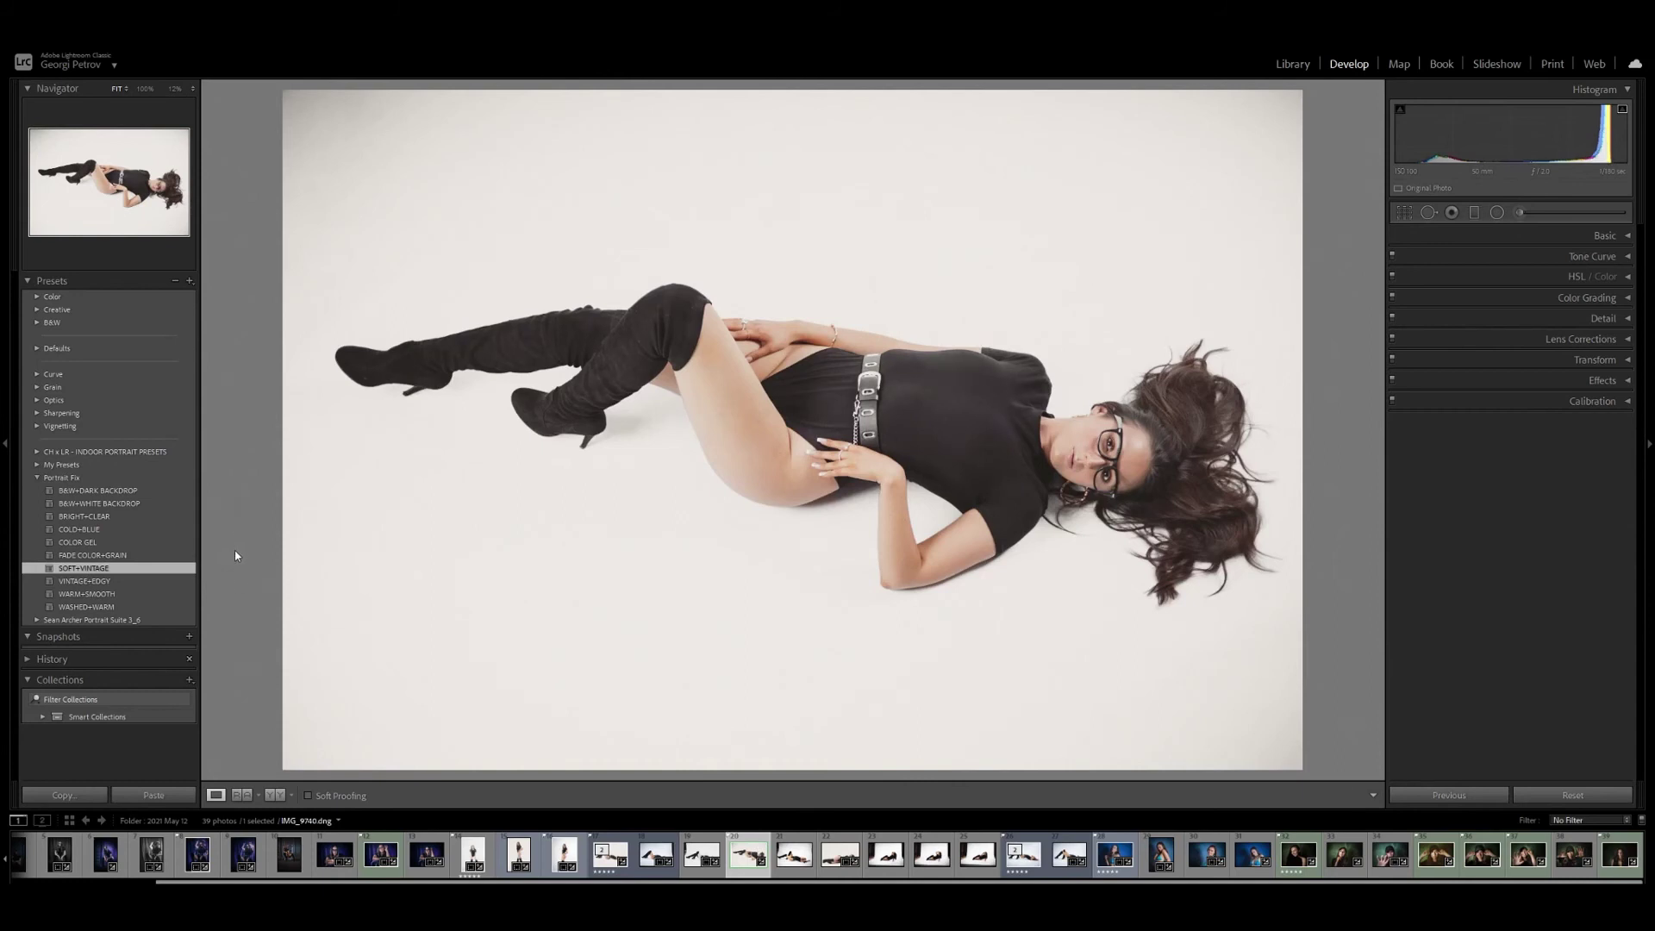
click(118, 575)
- Apply the COLOR GEL preset to the curtain portrait with the model leaning on a chair, and compare it with its original
click(216, 860)
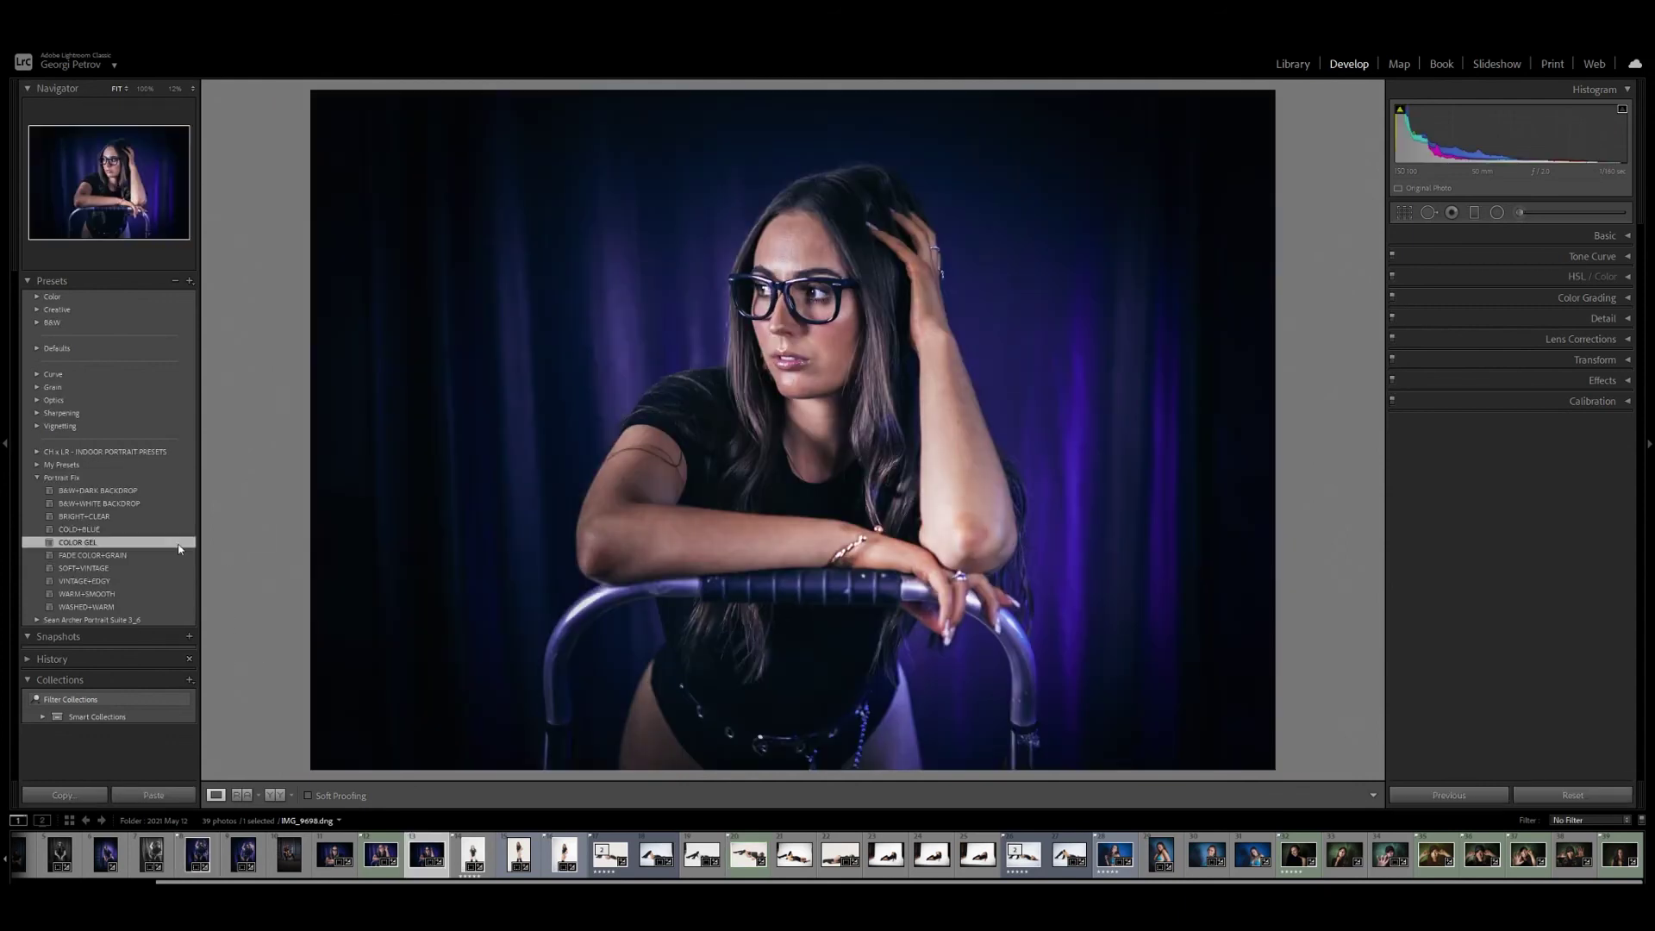
key(backslash)
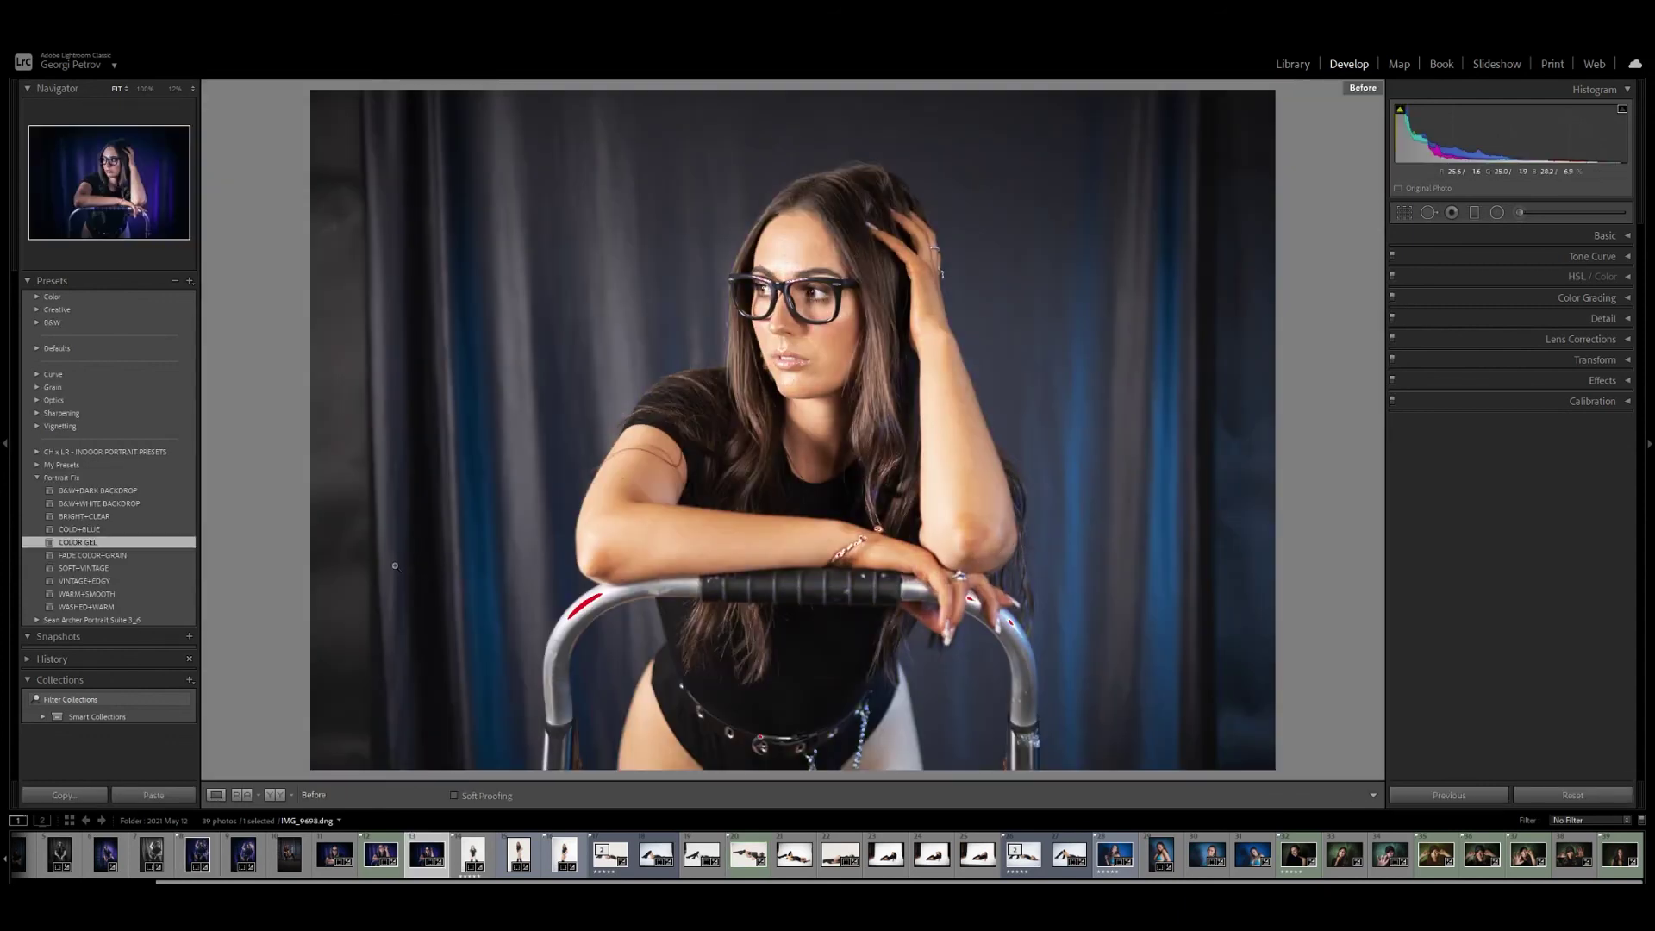
key(backslash)
key(backslash)
key(backslash)
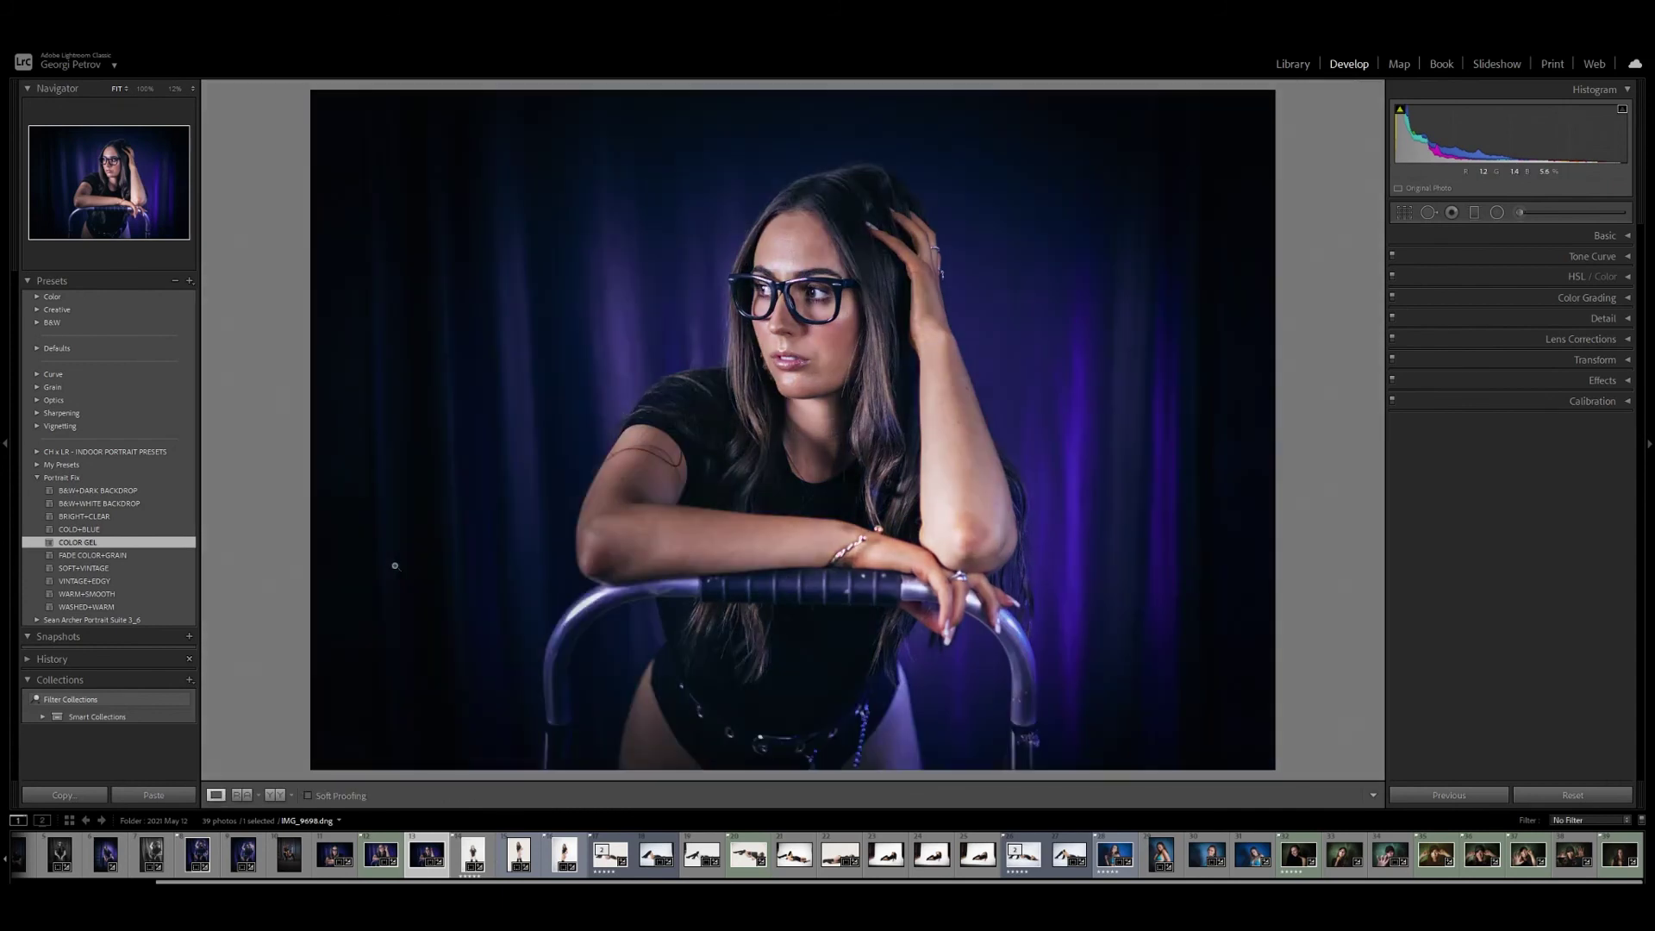
- Browse back through the preceding curtain portraits to the black-and-white seated shot, and return to the blue-backdrop portrait IMG_9794.dng
key(Left)
key(Left)
key(Left)
key(Left)
key(Left)
key(Left)
key(Left)
key(Left)
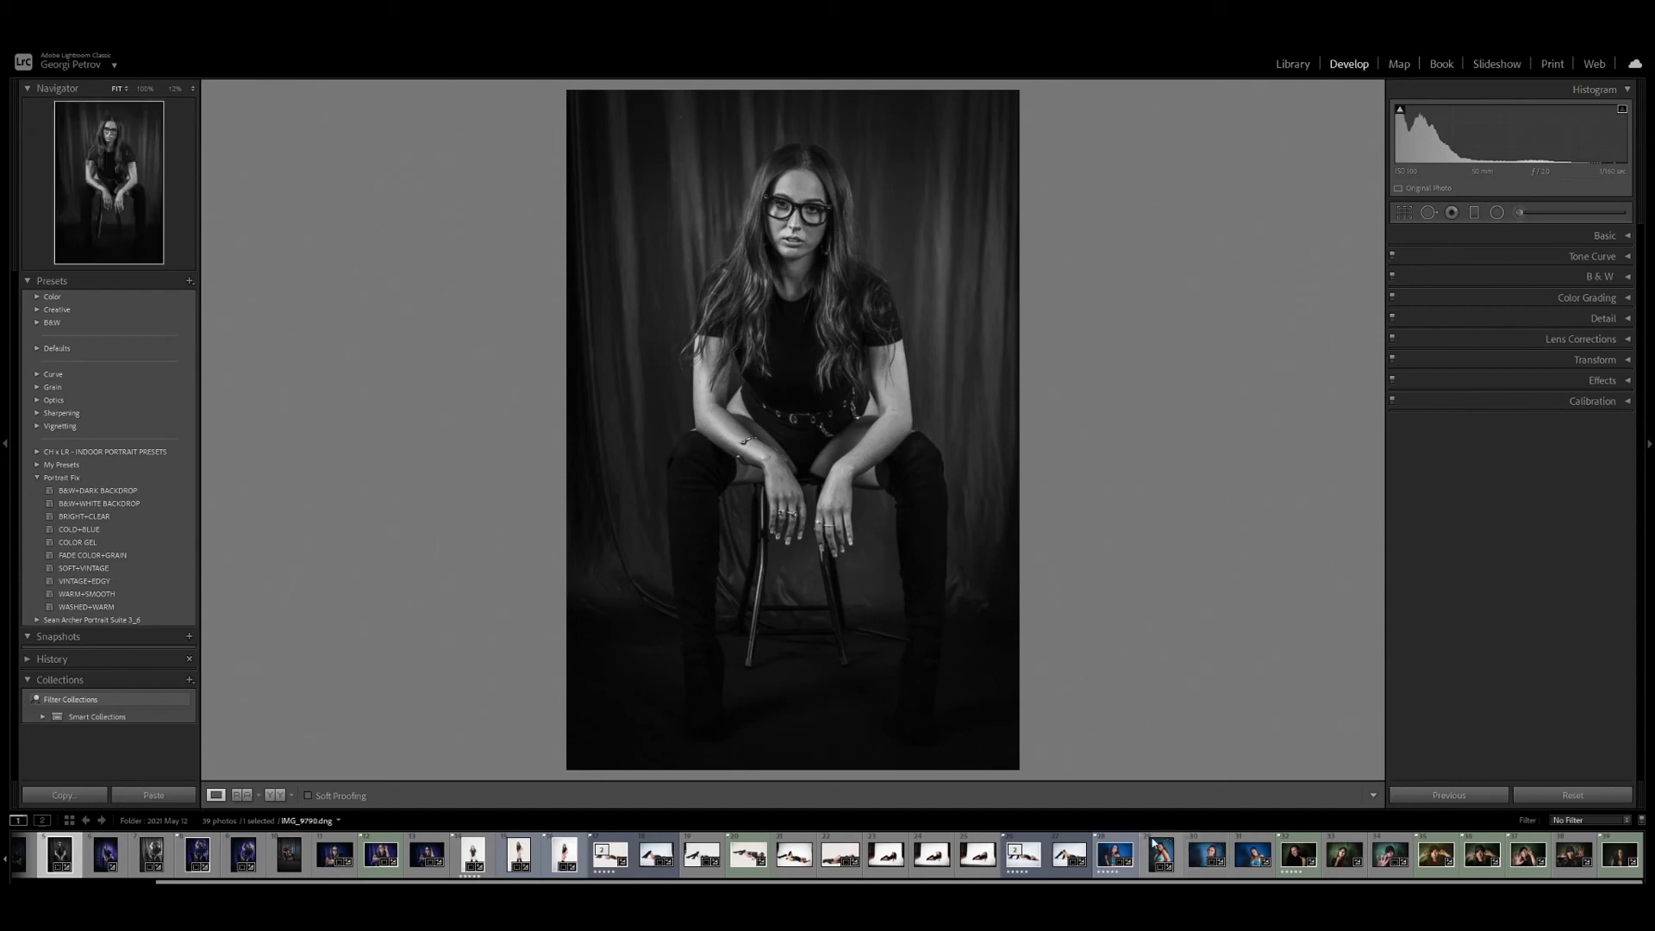
click(1251, 847)
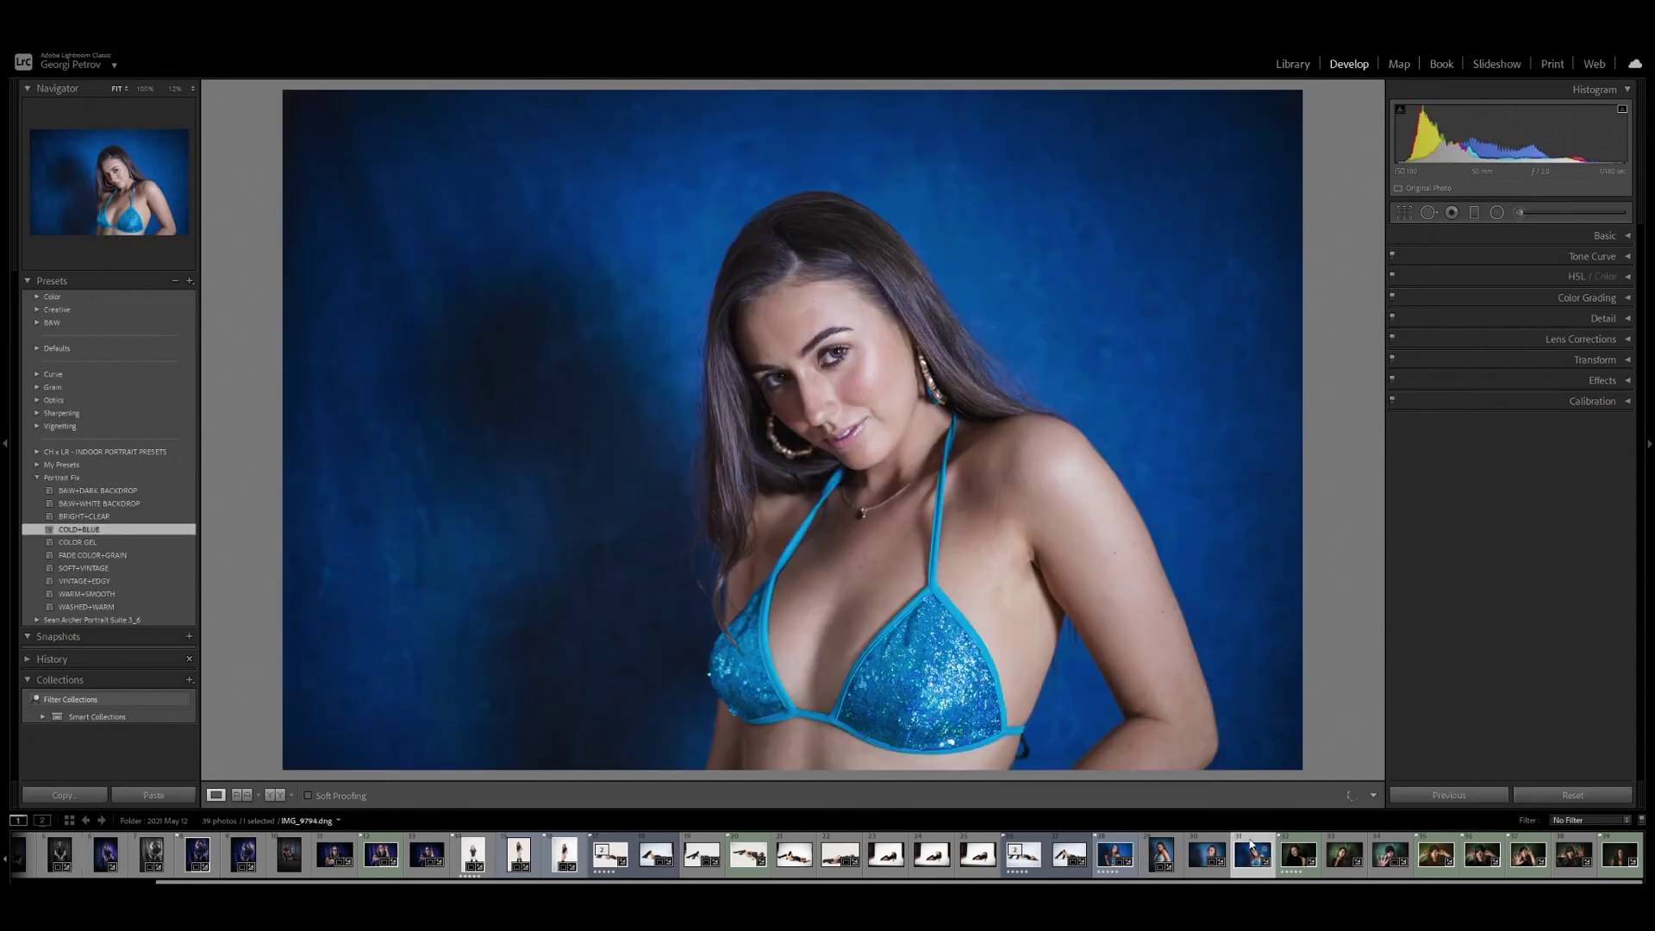